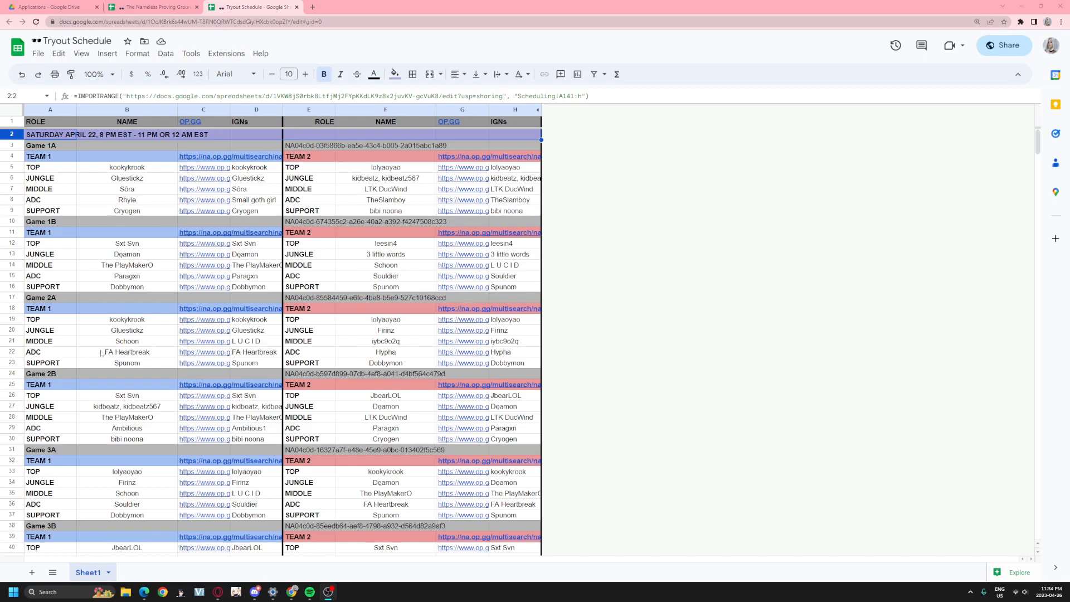
# - Inspect the A1 header IMPORTRANGE formula and its source spreadsheet link
pyautogui.click(56, 121)
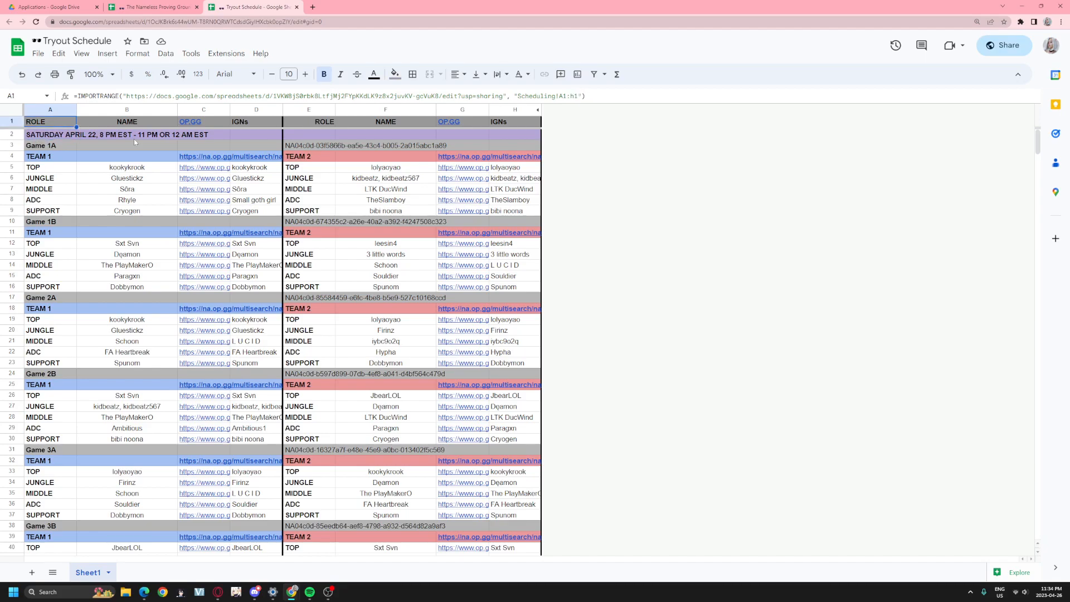
pyautogui.moveTo(149, 95); pyautogui.dragTo(574, 96)
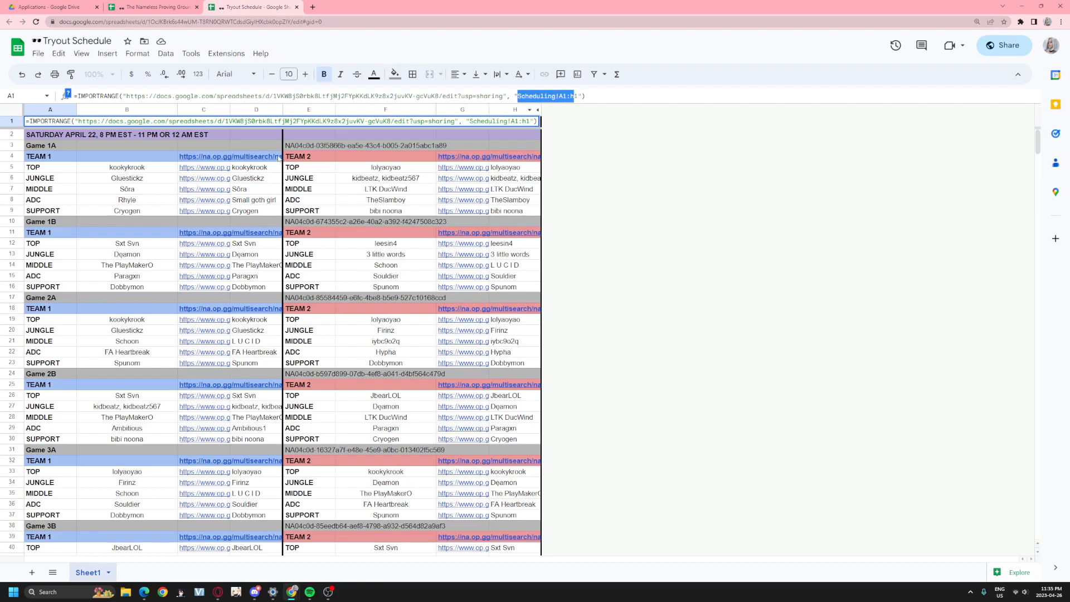
pyautogui.click(11, 135)
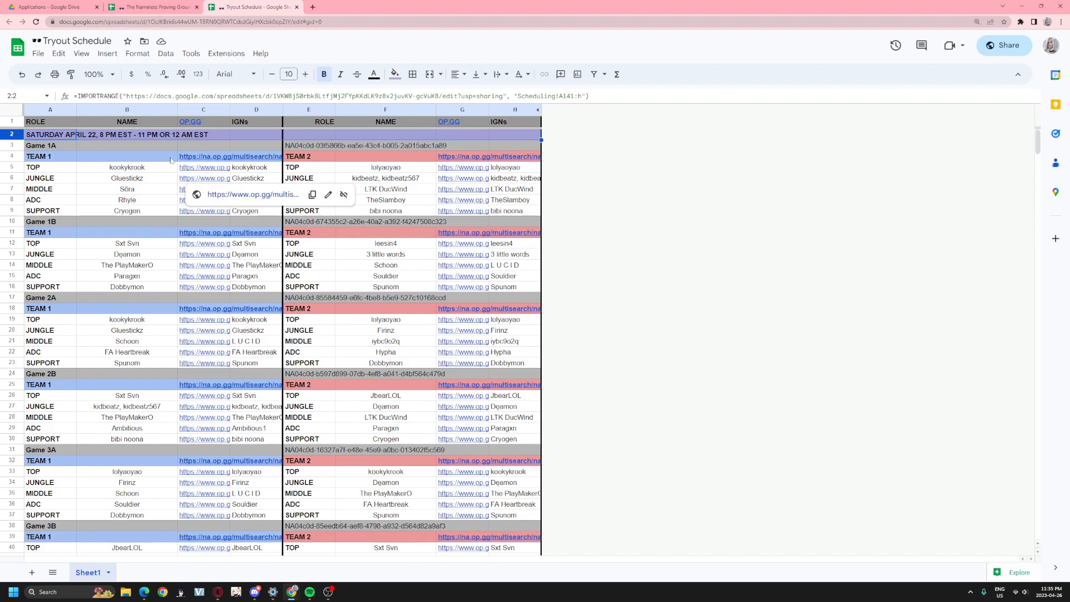
pyautogui.click(114, 148)
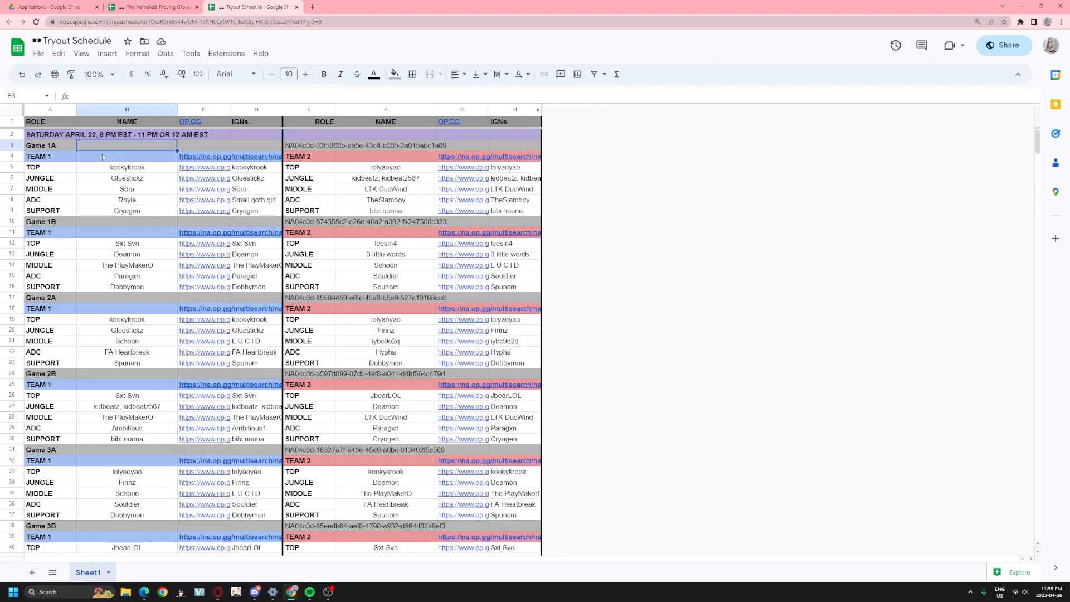
# - Check that A2 imports the range Scheduling!A141:h, then bring up the tryouts spreadsheet
pyautogui.click(50, 149)
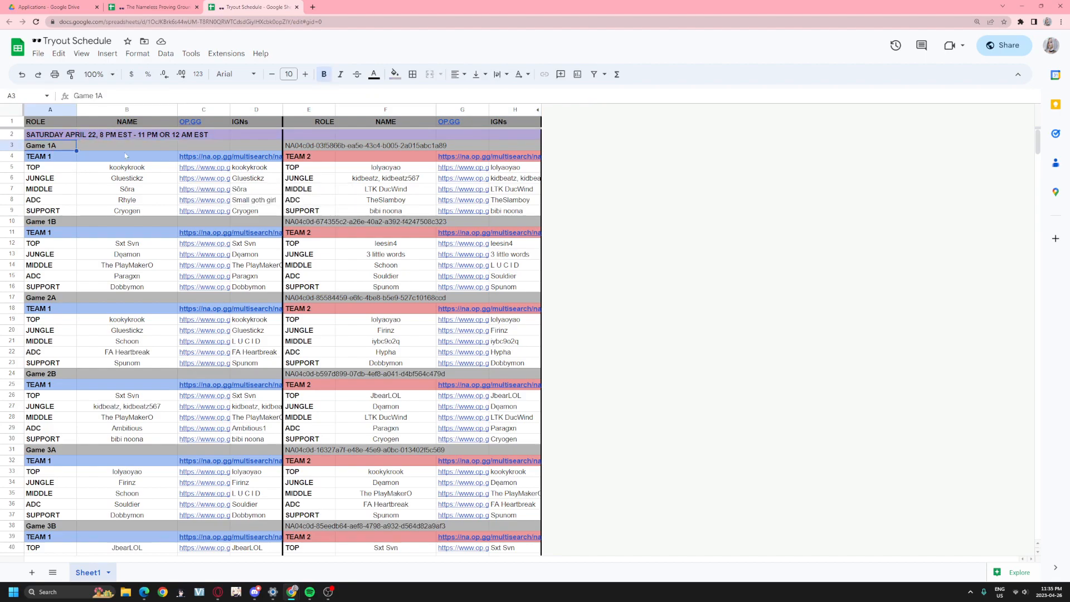
pyautogui.click(57, 136)
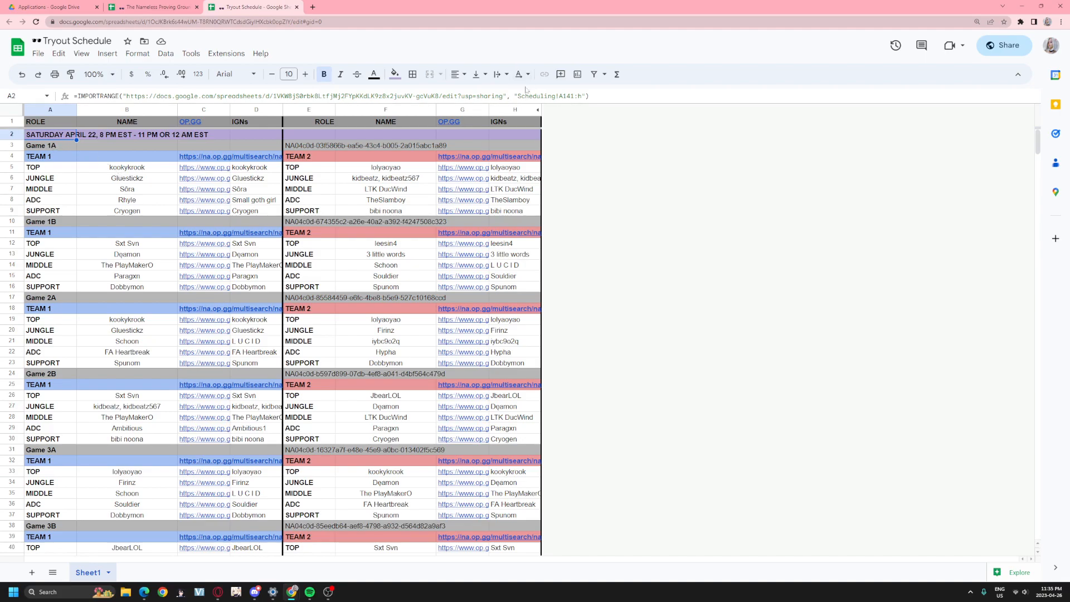
pyautogui.moveTo(518, 96); pyautogui.dragTo(581, 96)
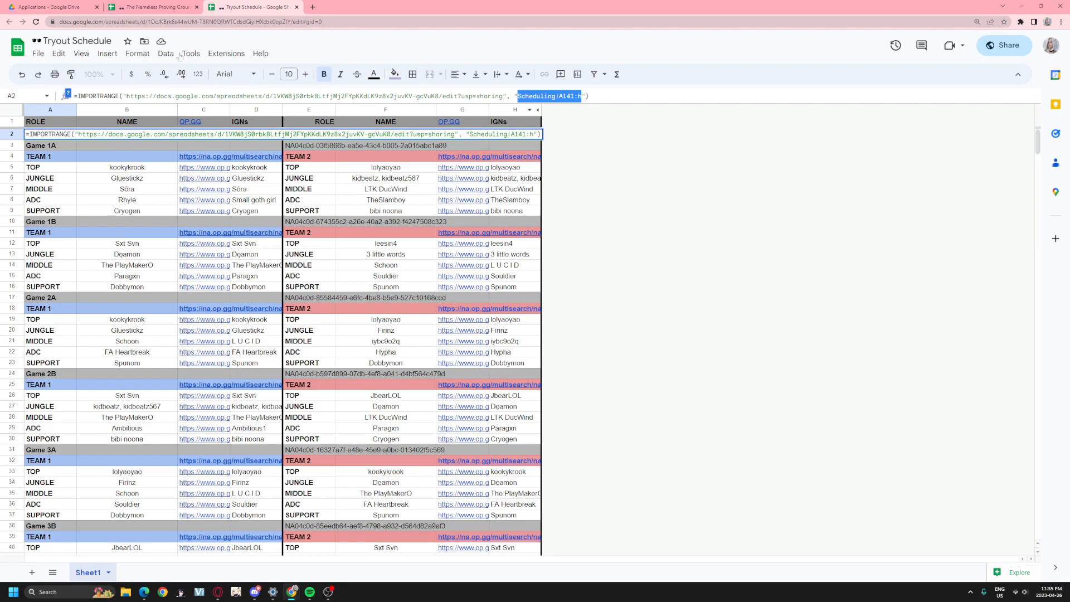
pyautogui.click(150, 7)
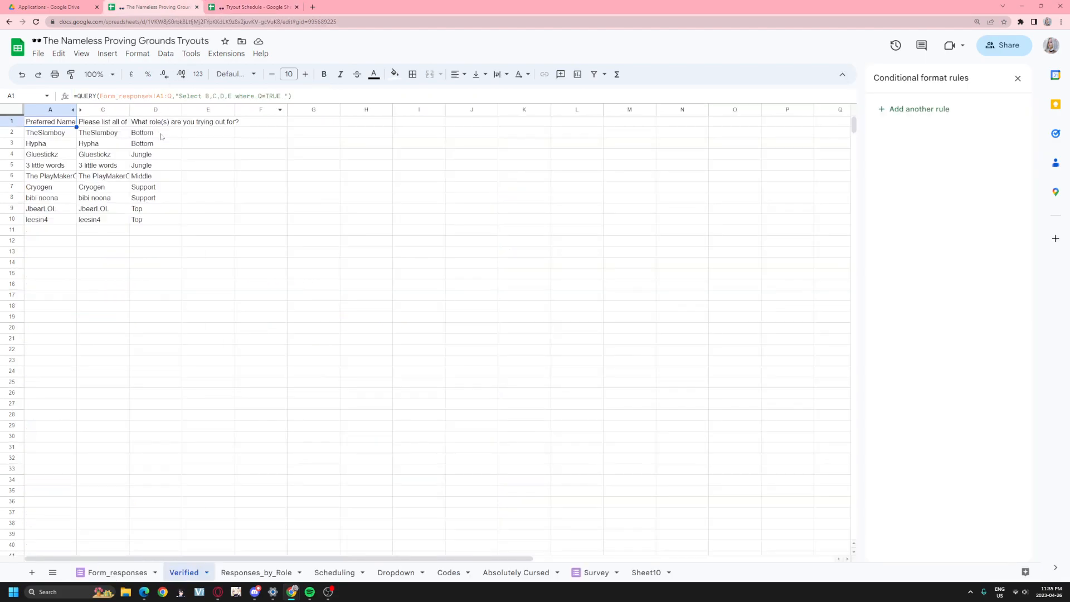
pyautogui.click(117, 572)
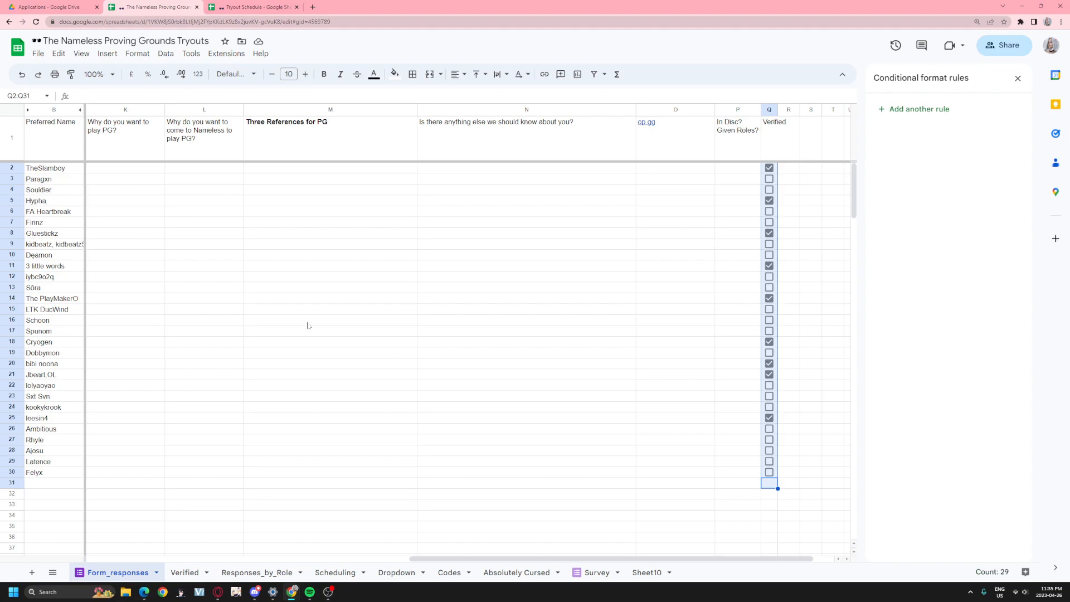
pyautogui.moveTo(452, 558); pyautogui.dragTo(89, 519)
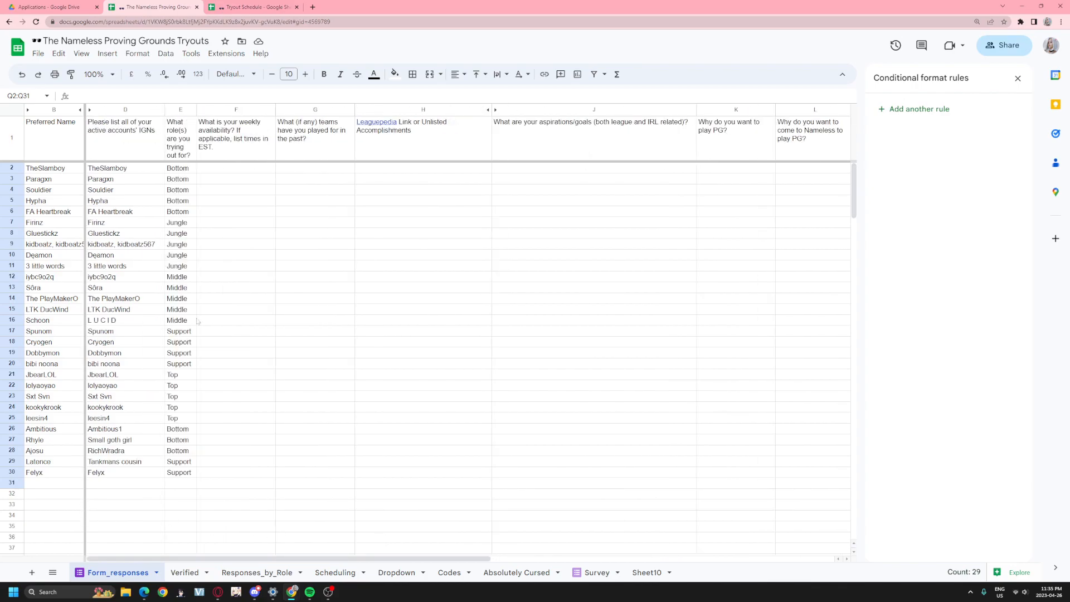
pyautogui.moveTo(177, 172); pyautogui.dragTo(187, 473)
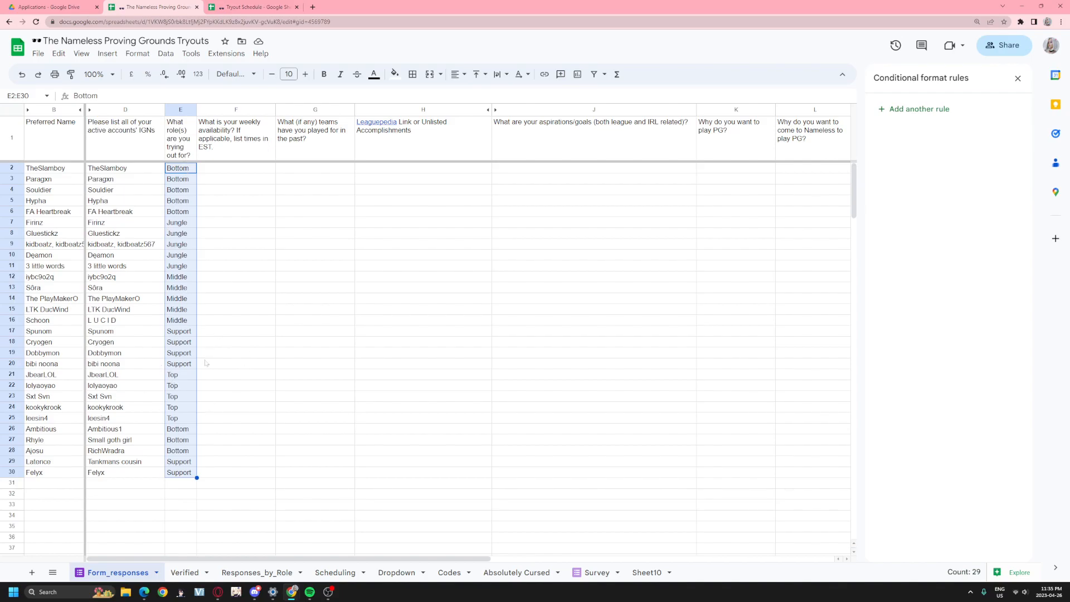
pyautogui.click(349, 441)
pyautogui.moveTo(238, 563); pyautogui.dragTo(212, 558)
pyautogui.moveTo(174, 139); pyautogui.dragTo(183, 476)
pyautogui.moveTo(228, 148); pyautogui.dragTo(227, 444)
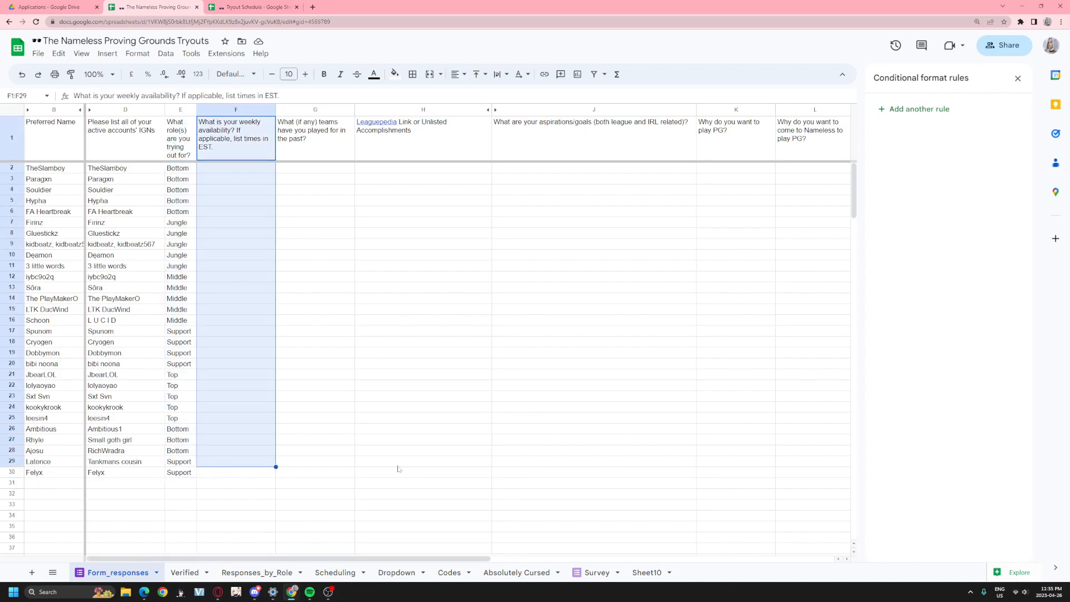
pyautogui.moveTo(390, 461); pyautogui.dragTo(489, 474)
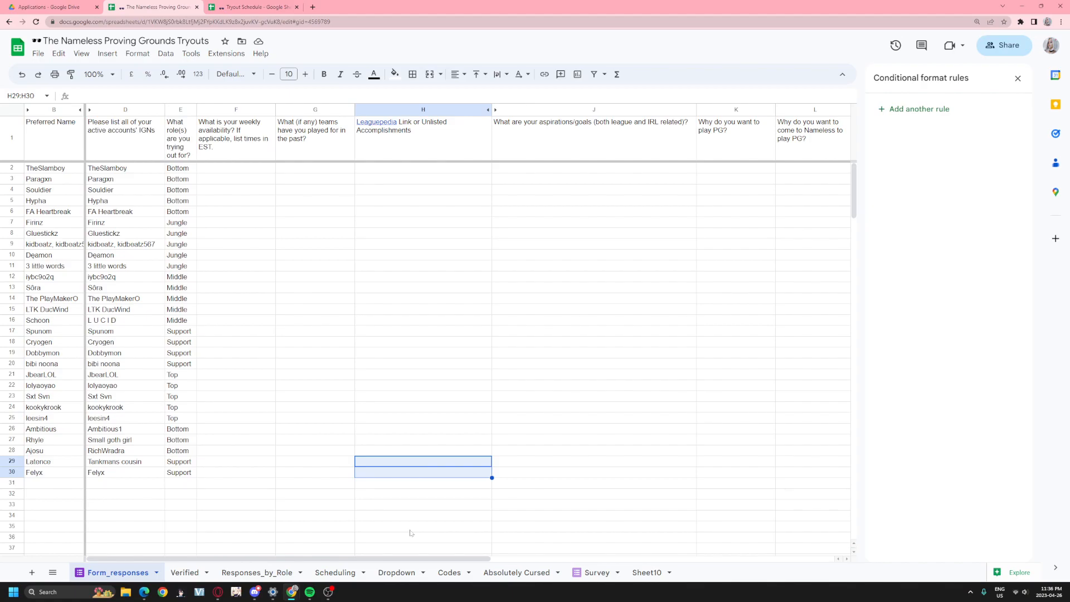
pyautogui.moveTo(340, 559); pyautogui.dragTo(302, 560)
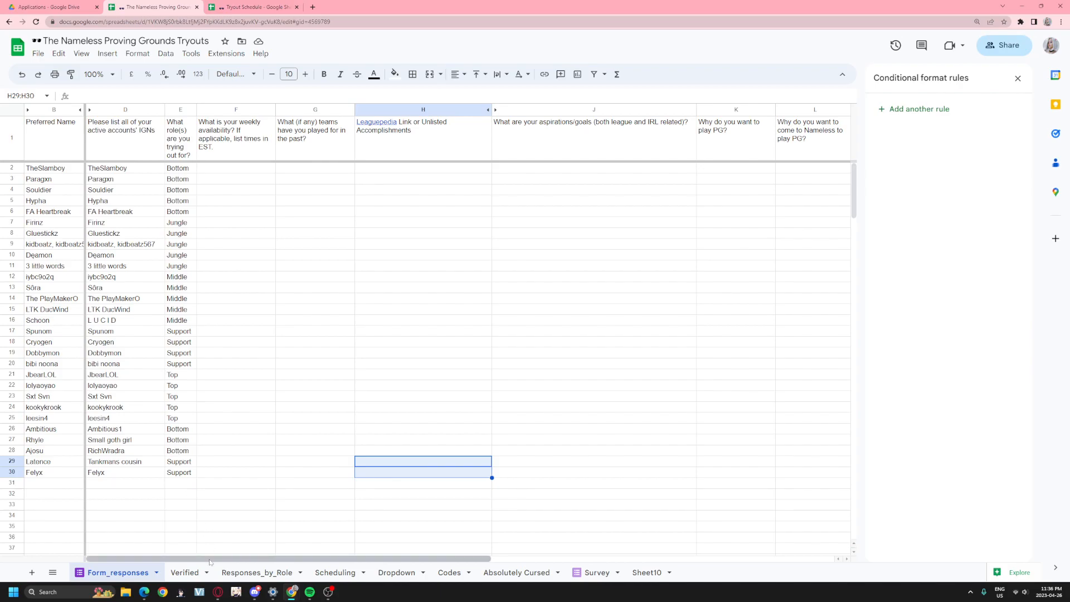
pyautogui.moveTo(210, 562); pyautogui.dragTo(590, 564)
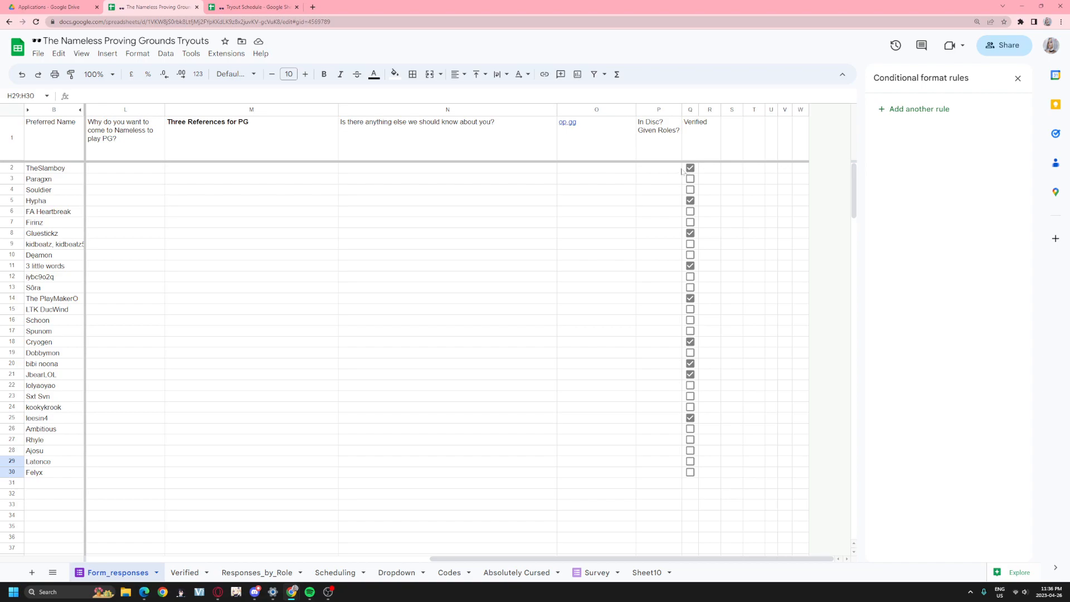
pyautogui.moveTo(684, 170); pyautogui.dragTo(657, 267)
pyautogui.click(752, 298)
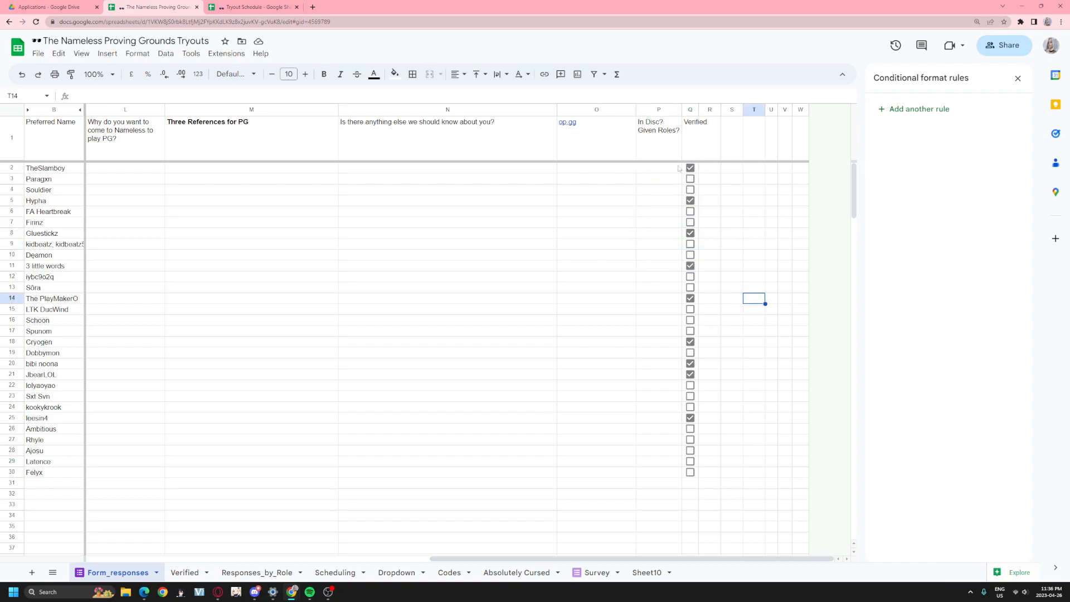
pyautogui.moveTo(680, 170); pyautogui.dragTo(689, 264)
pyautogui.click(752, 255)
pyautogui.click(698, 169)
pyautogui.moveTo(696, 170); pyautogui.dragTo(697, 473)
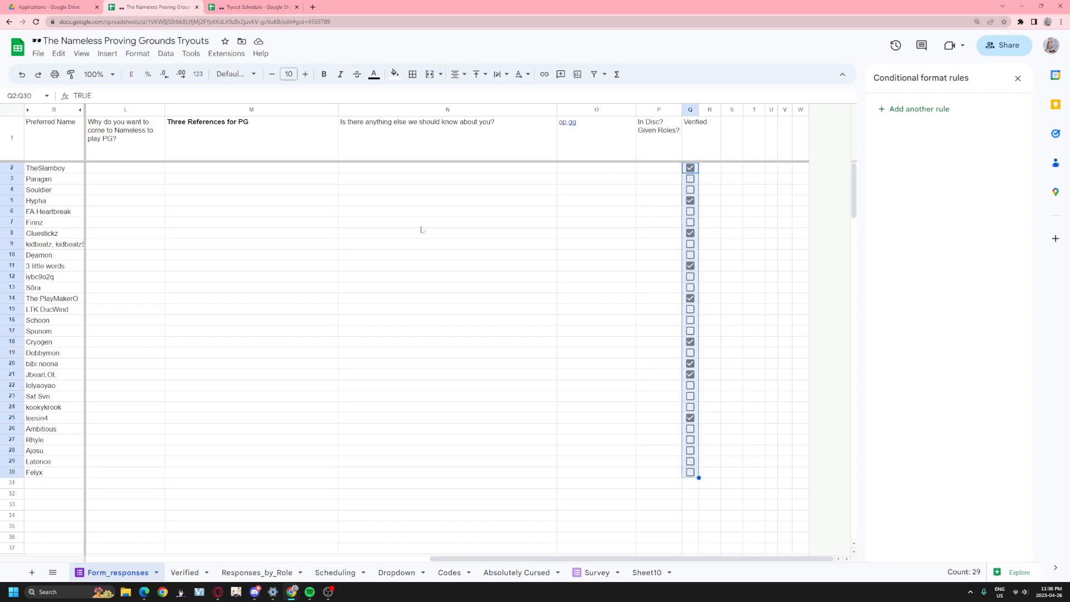
pyautogui.click(107, 53)
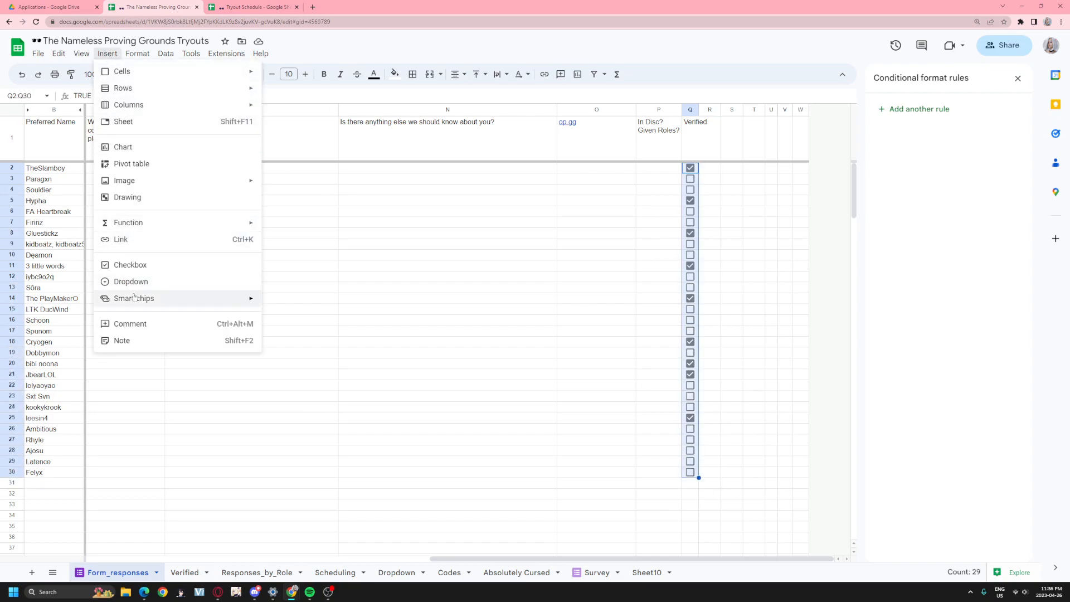
pyautogui.click(539, 325)
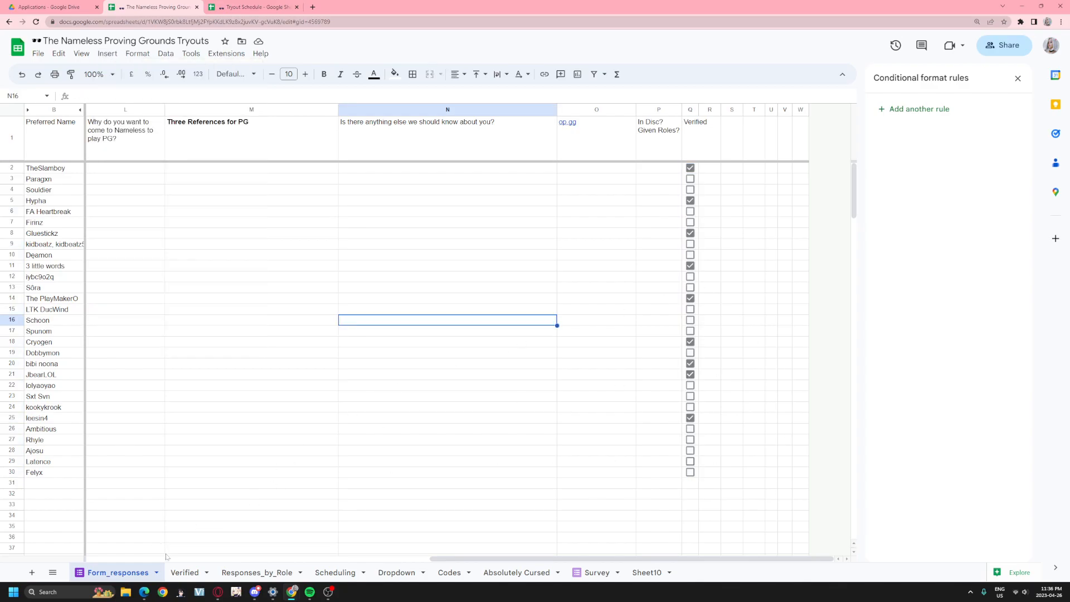
pyautogui.click(185, 573)
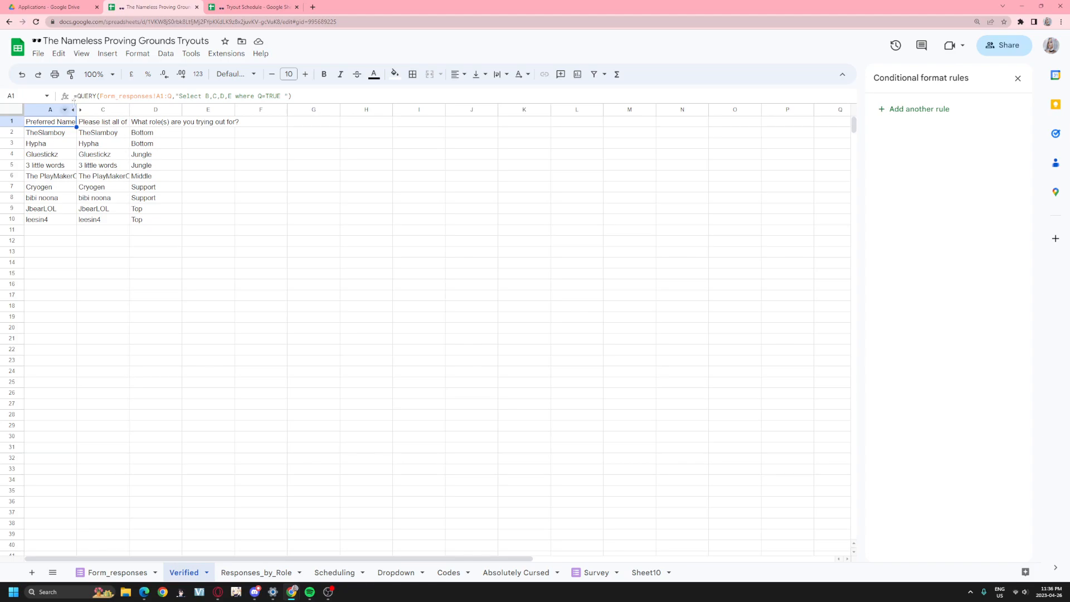
# - Read the Verified QUERY parts: Form_responses!A1:Q, Select B,C,D,E, and where Q=TRUE
pyautogui.moveTo(99, 96); pyautogui.dragTo(172, 96)
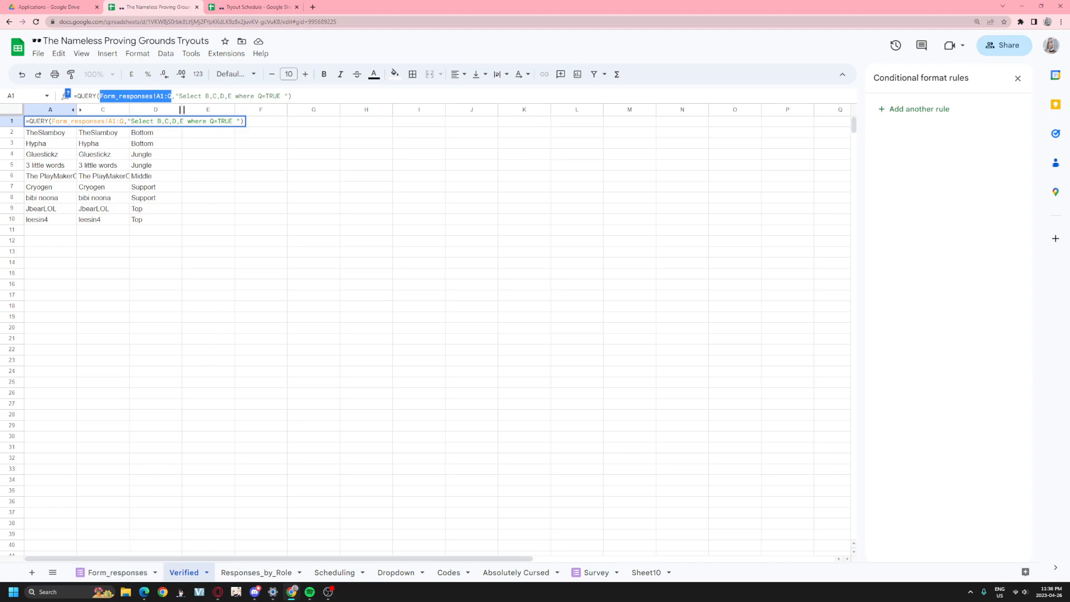
pyautogui.moveTo(179, 96); pyautogui.dragTo(232, 96)
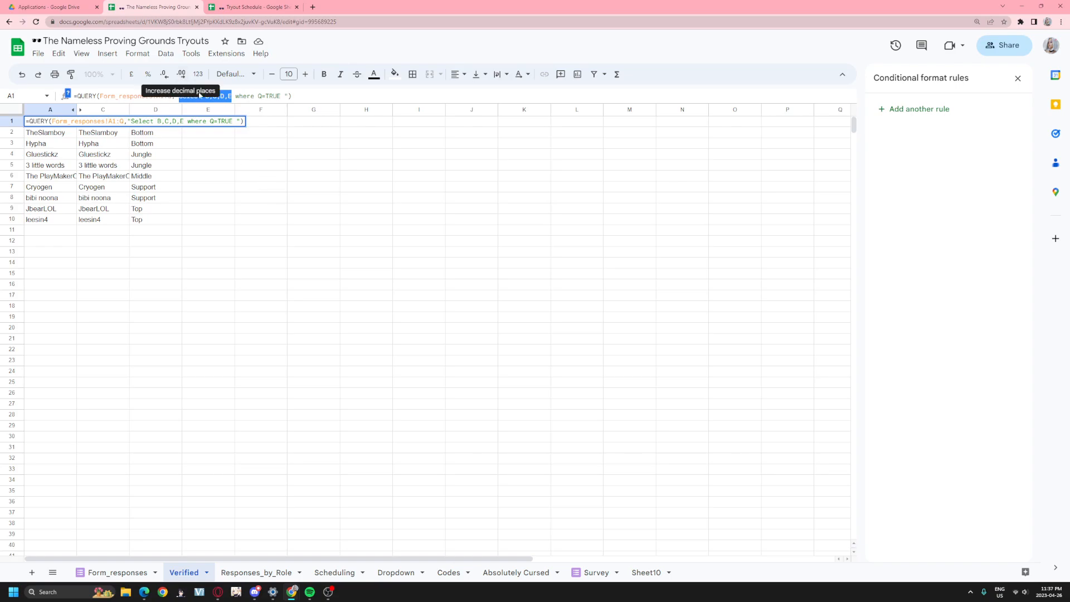
pyautogui.moveTo(235, 96); pyautogui.dragTo(281, 95)
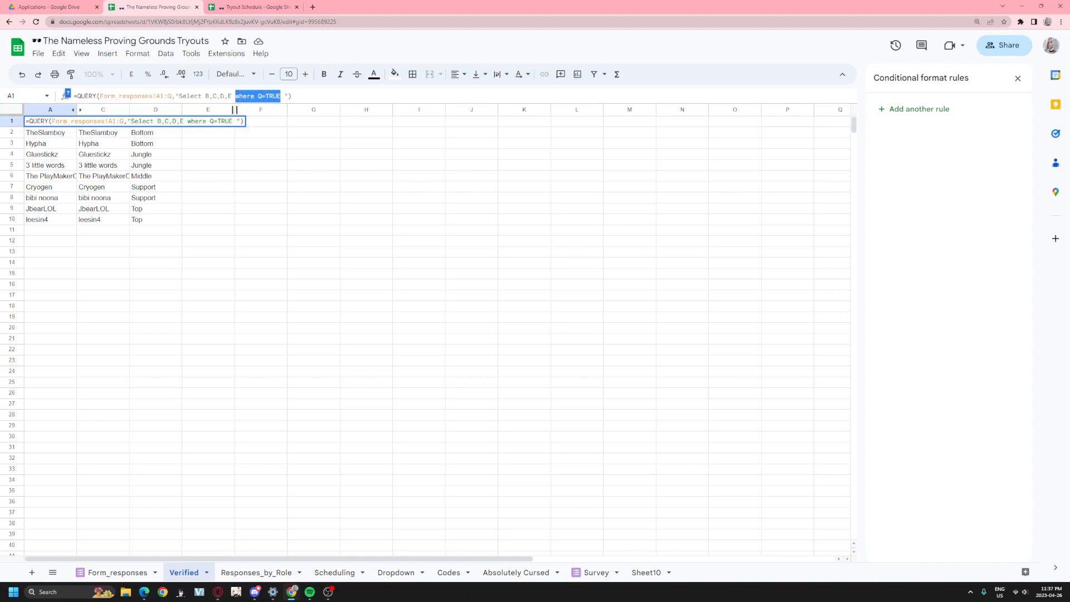
pyautogui.click(233, 241)
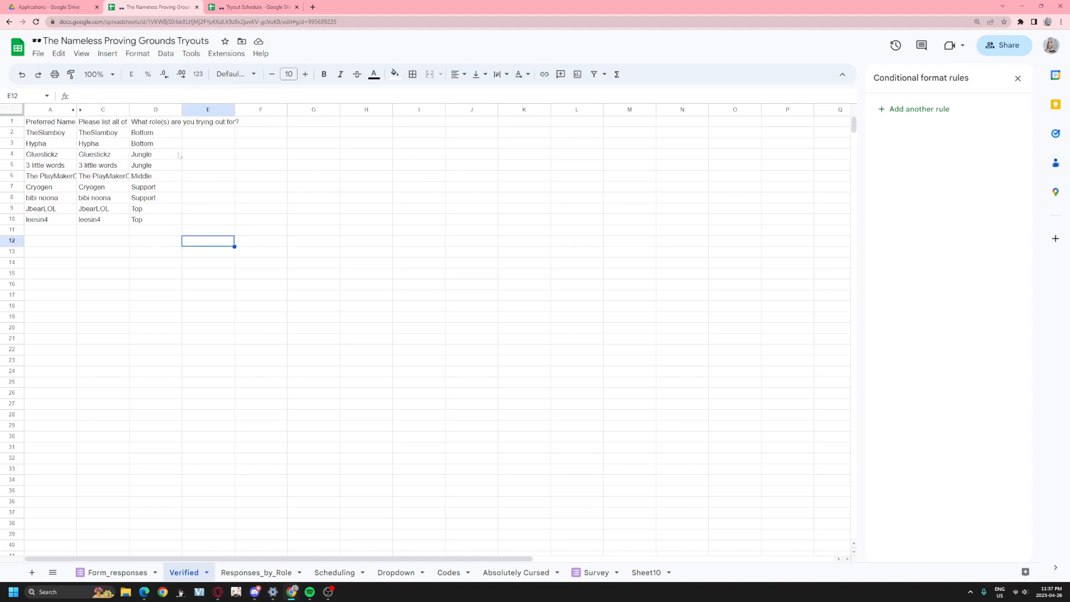
# - Compare with the Form_responses sheet, reread A1's QUERY, then go to Scheduling
pyautogui.click(114, 572)
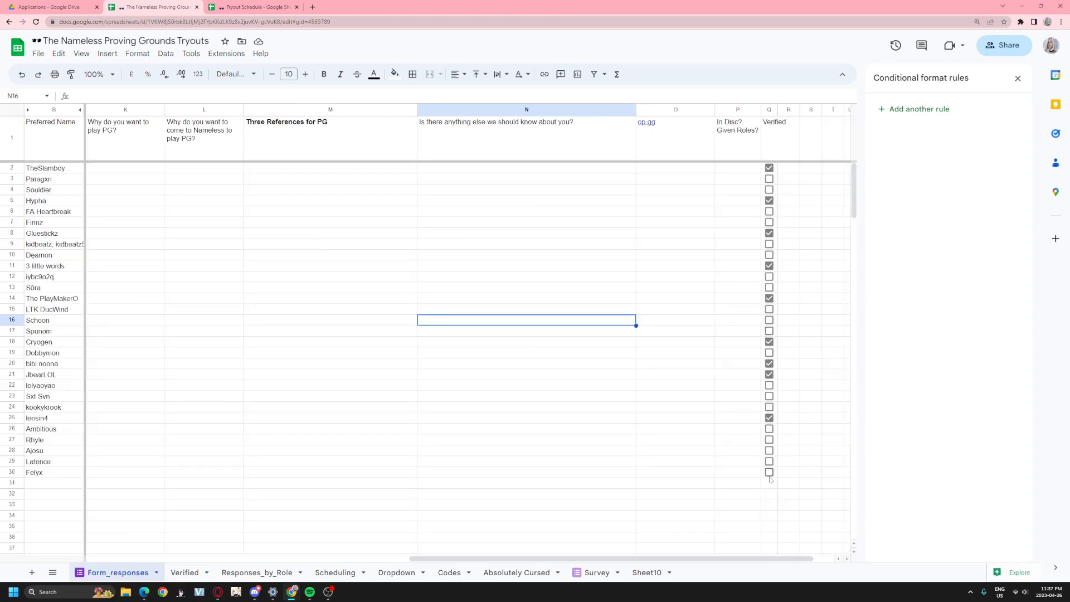
pyautogui.click(186, 572)
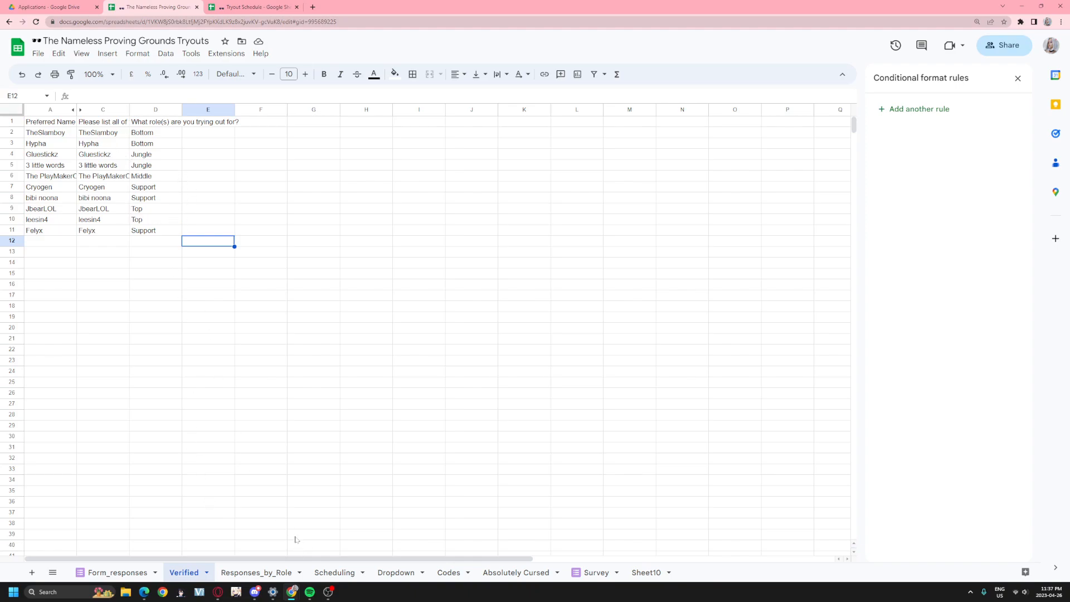
pyautogui.click(65, 124)
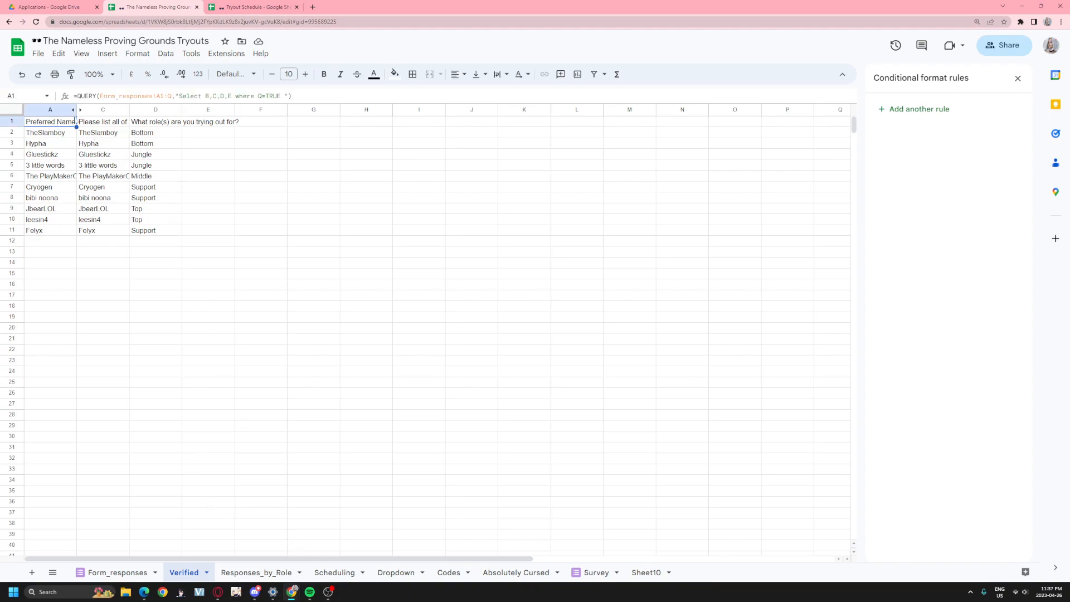
pyautogui.click(282, 96)
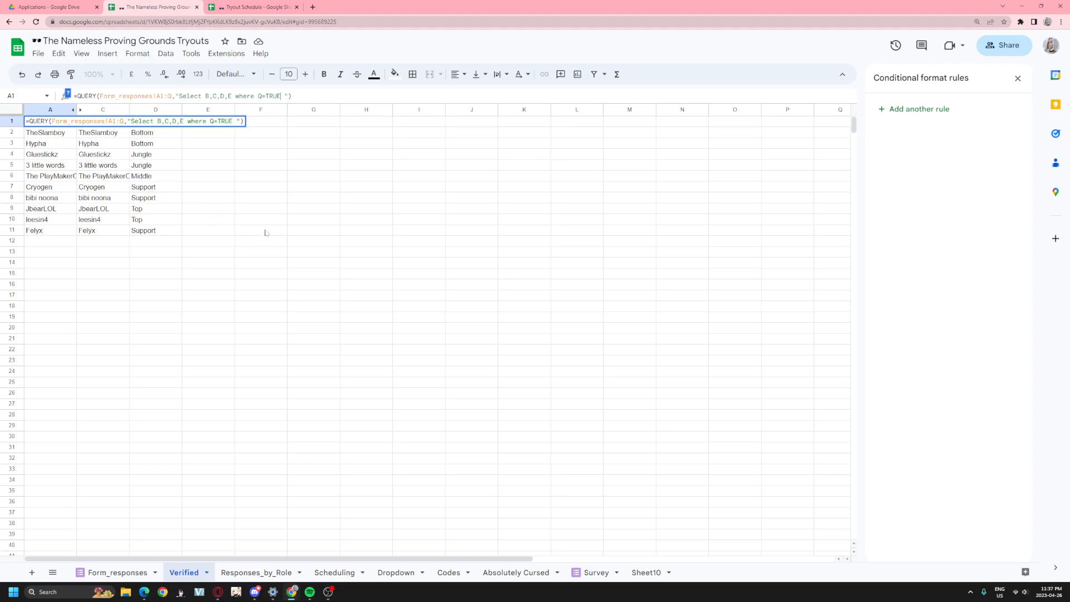
pyautogui.click(335, 572)
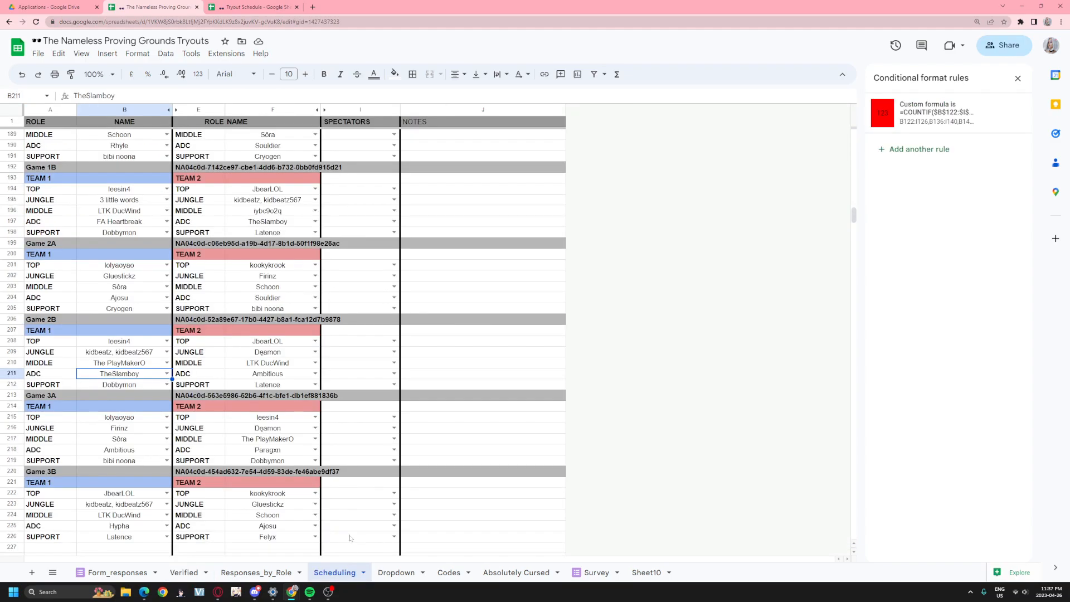
# - Show the verified-name dropdown choices for B208, then bring up the Dropdown sheet
pyautogui.scroll(-3, 178, 385)
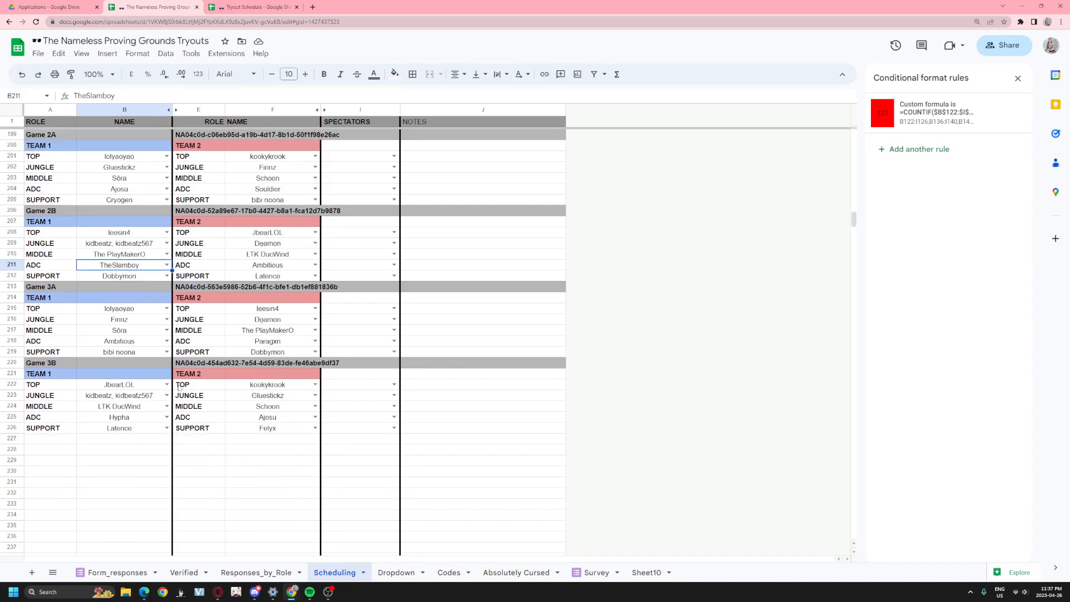
pyautogui.click(166, 233)
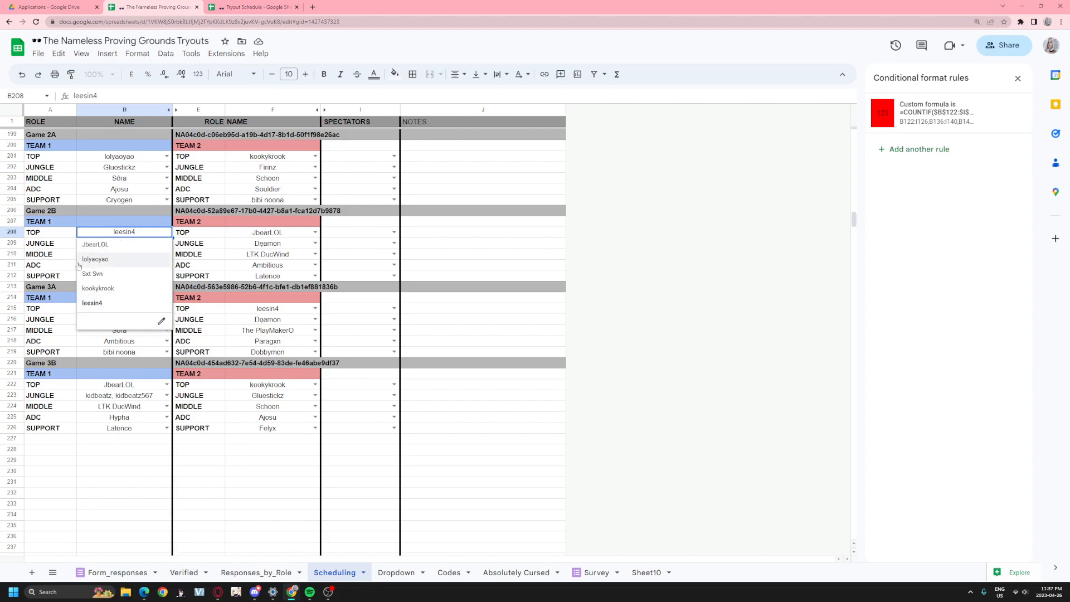
pyautogui.click(413, 579)
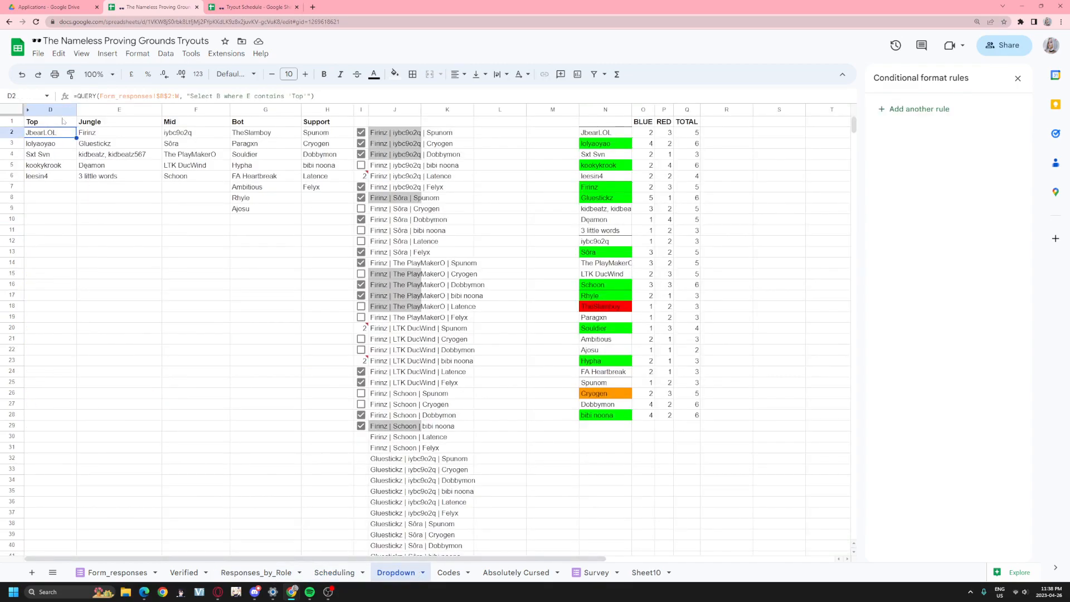
# - Read D2's QUERY selecting column B where E contains 'Top', unchanged, then return to Scheduling
pyautogui.moveTo(112, 96); pyautogui.dragTo(304, 96)
pyautogui.moveTo(213, 96); pyautogui.dragTo(221, 96)
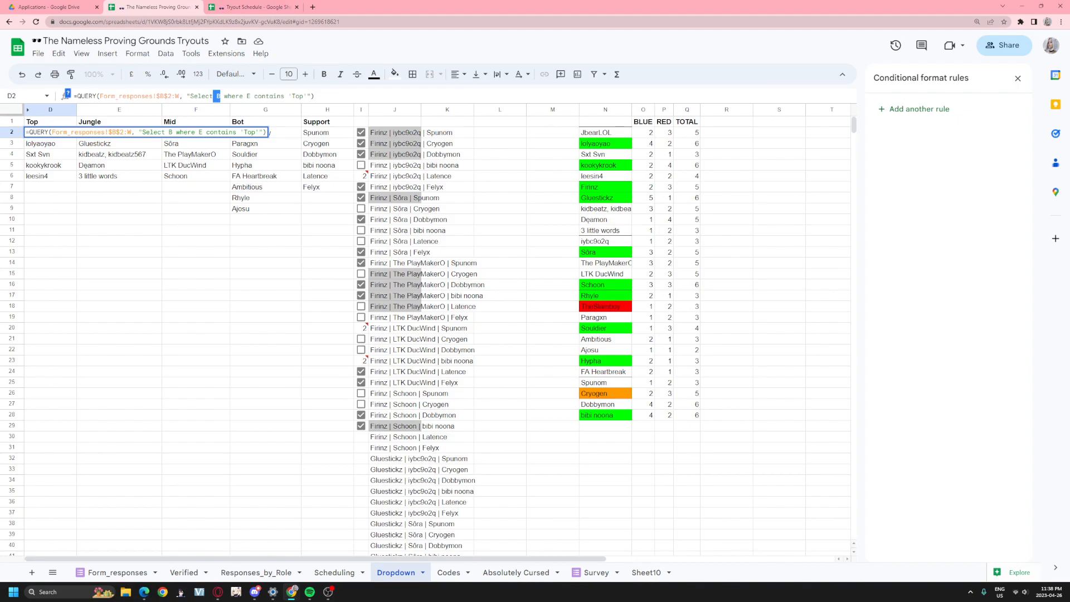
pyautogui.click(234, 96)
pyautogui.moveTo(251, 95); pyautogui.dragTo(307, 96)
pyautogui.click(250, 96)
pyautogui.click(315, 96)
pyautogui.click(177, 234)
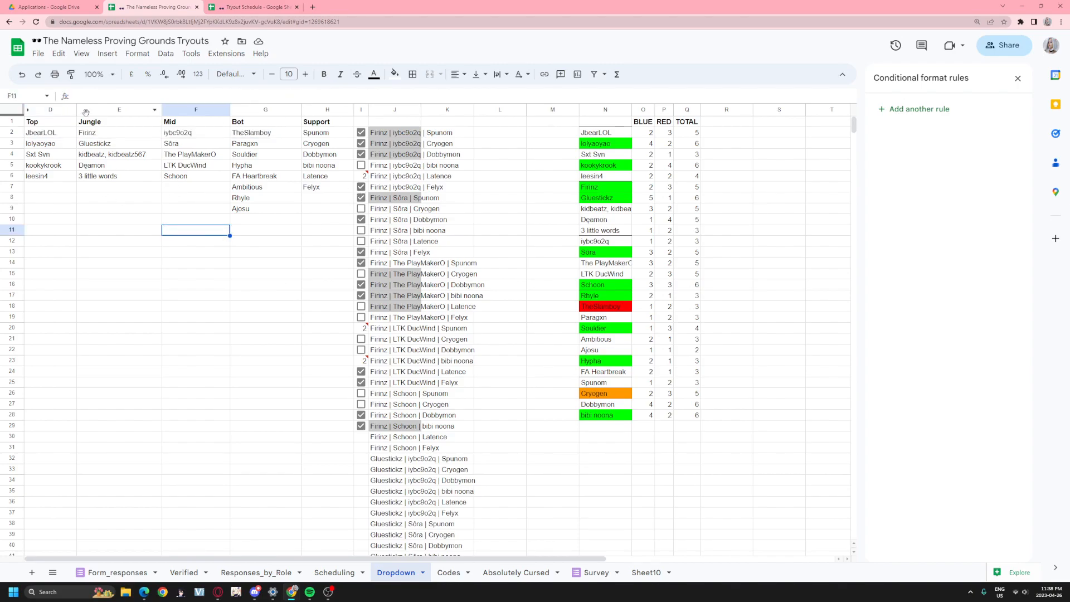
pyautogui.click(62, 127)
pyautogui.doubleClick(62, 127)
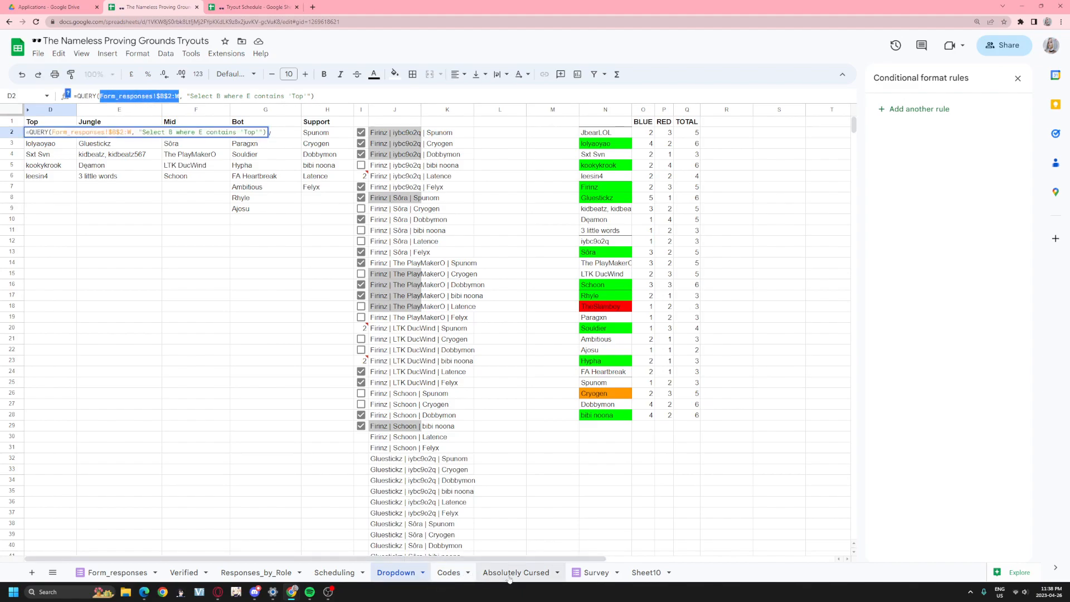
pyautogui.click(335, 573)
pyautogui.moveTo(43, 291)
pyautogui.mouseDown()
pyautogui.moveTo(212, 320)
pyautogui.moveTo(312, 354)
pyautogui.moveTo(410, 354)
pyautogui.mouseUp()
pyautogui.hotkey('ctrl', 'c')
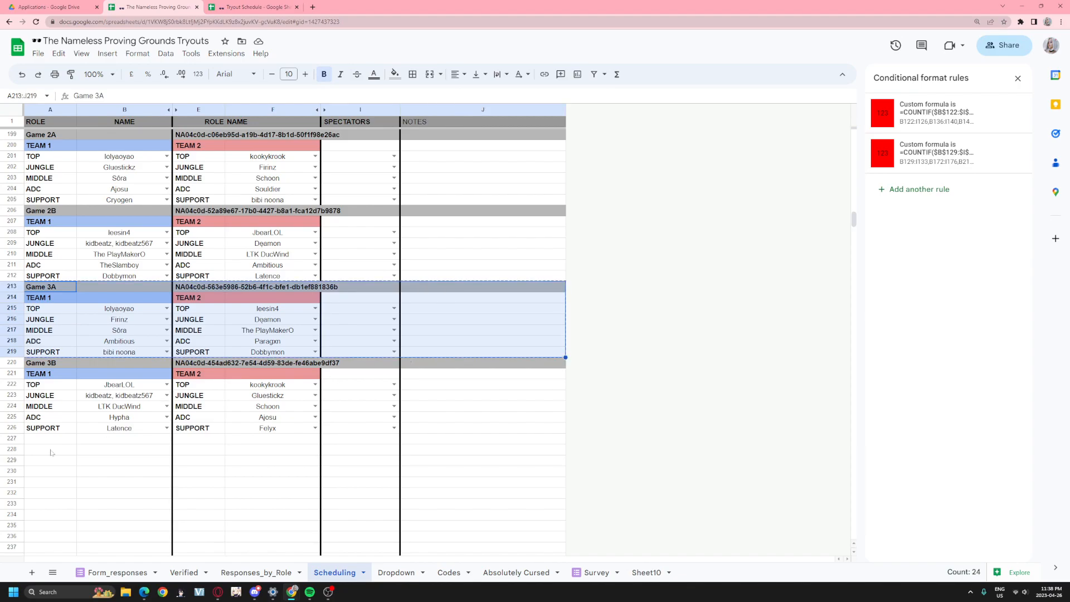
pyautogui.click(50, 438)
pyautogui.hotkey('ctrl', 'v')
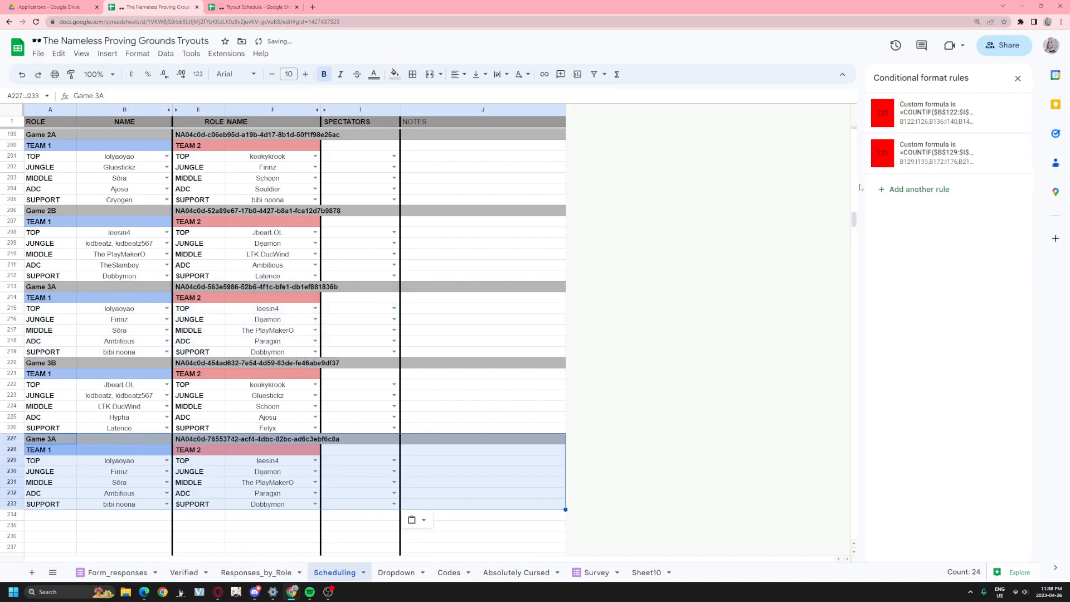
pyautogui.click(166, 460)
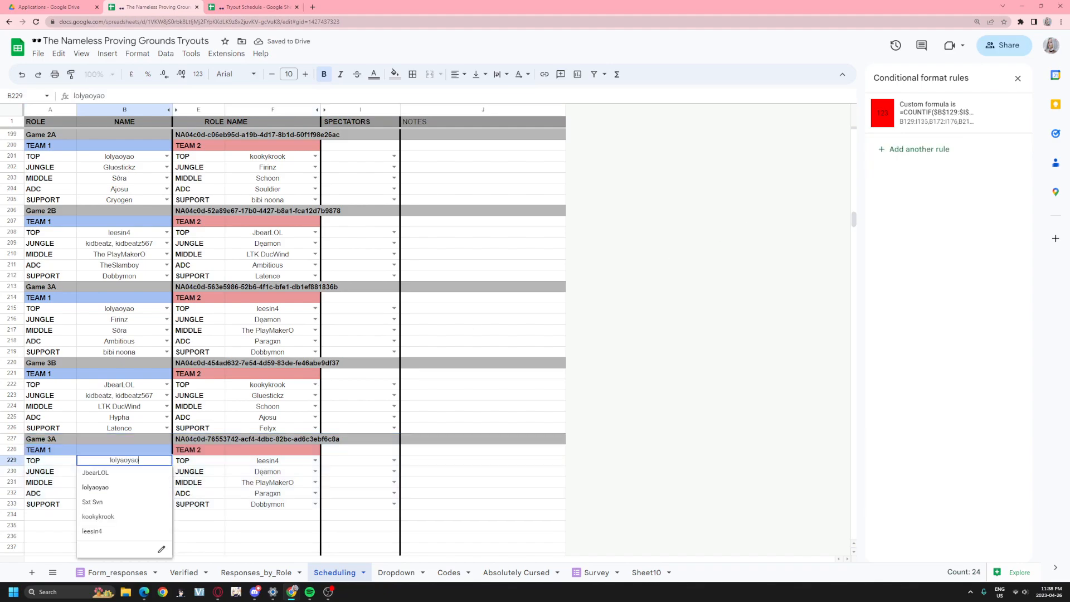
pyautogui.press('Escape')
pyautogui.hotkey('shift', 'Down')
pyautogui.hotkey('shift', 'Down')
pyautogui.hotkey('shift', 'Down')
pyautogui.hotkey('shift', 'Down')
pyautogui.hotkey('shift', 'Down')
pyautogui.press('Delete')
pyautogui.hotkey('ctrl', 'z')
pyautogui.hotkey('ctrl', 'z')
pyautogui.hotkey('ctrl', 'z')
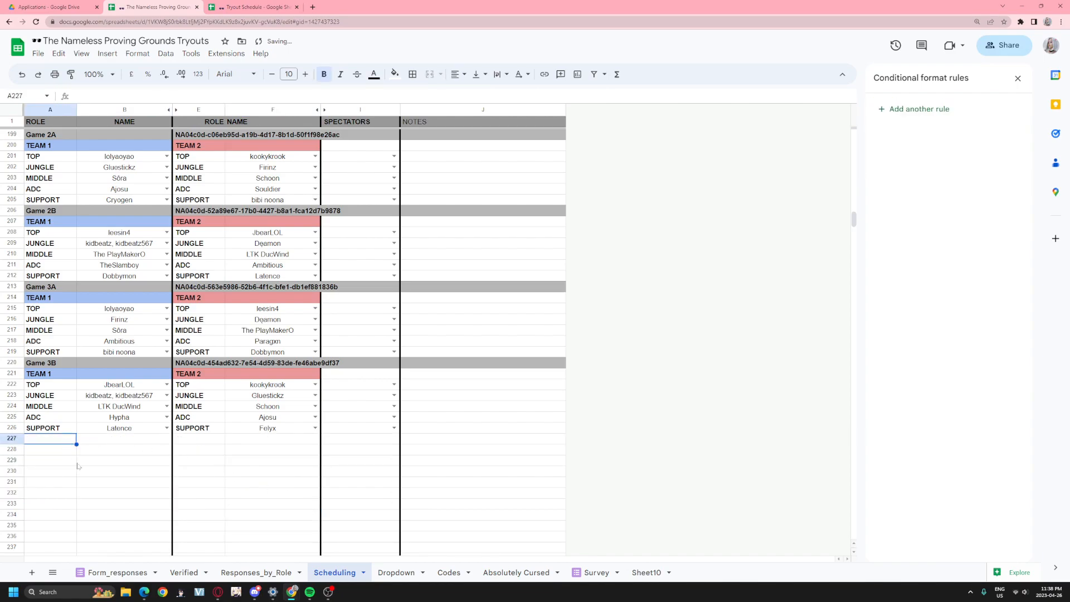
pyautogui.click(12, 437)
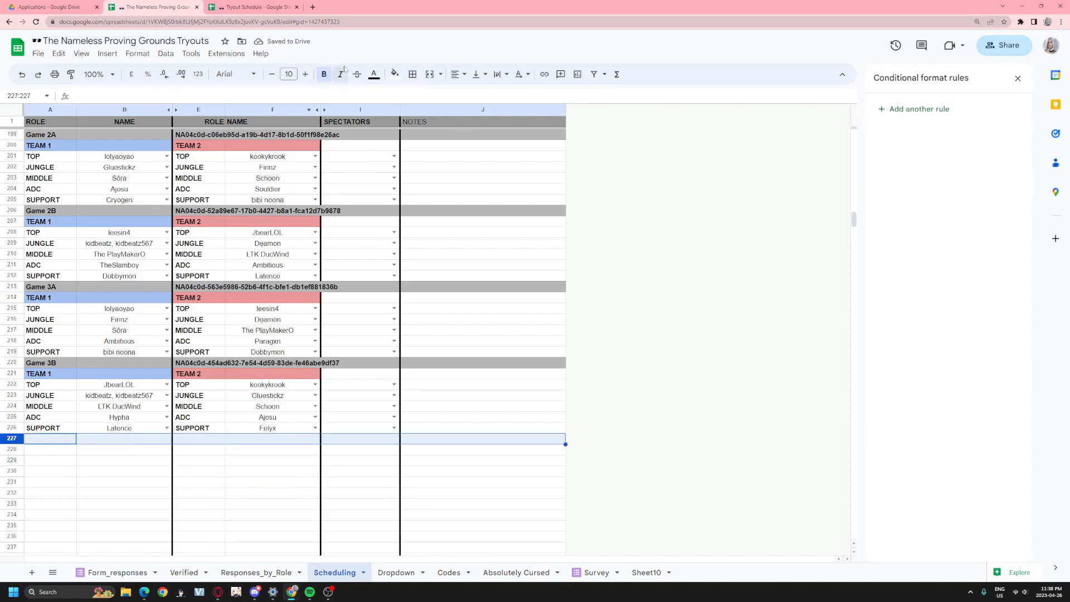
pyautogui.click(393, 74)
pyautogui.click(489, 122)
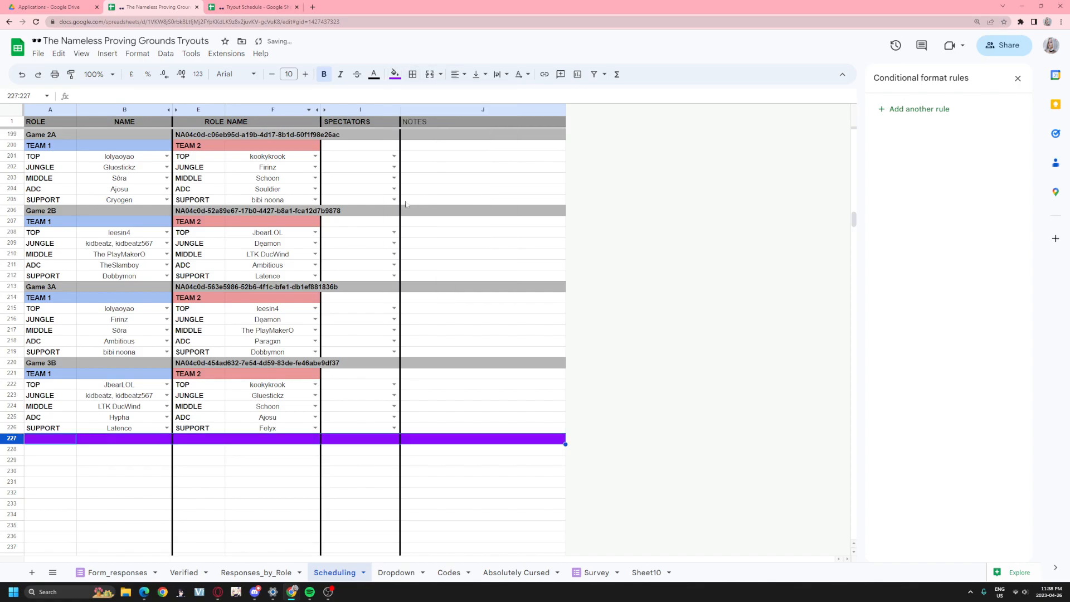
pyautogui.click(70, 449)
pyautogui.hotkey('ctrl', 'v')
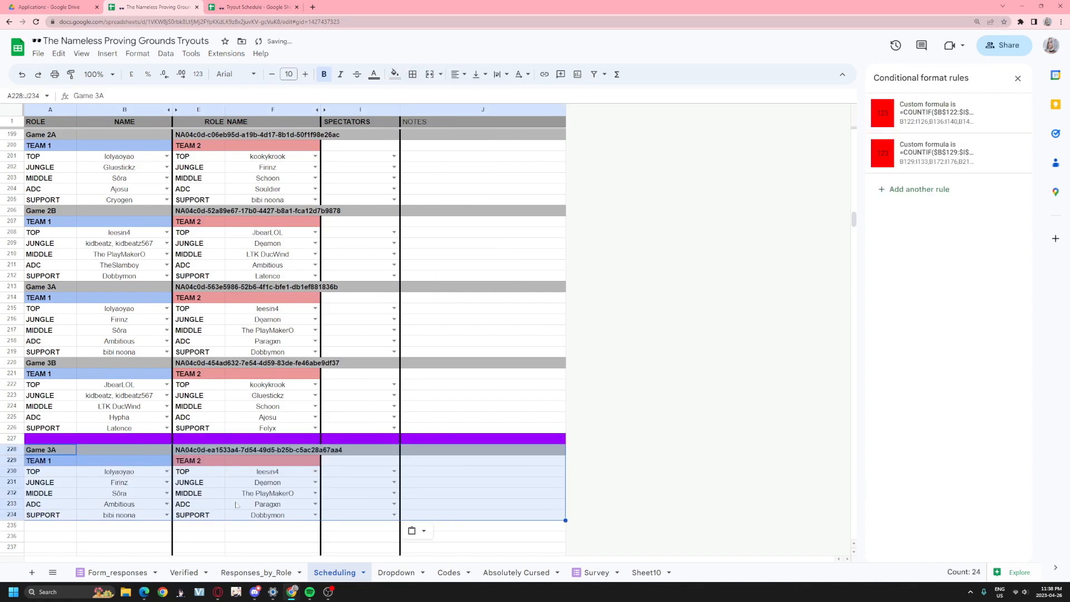
pyautogui.scroll(8, 243, 422)
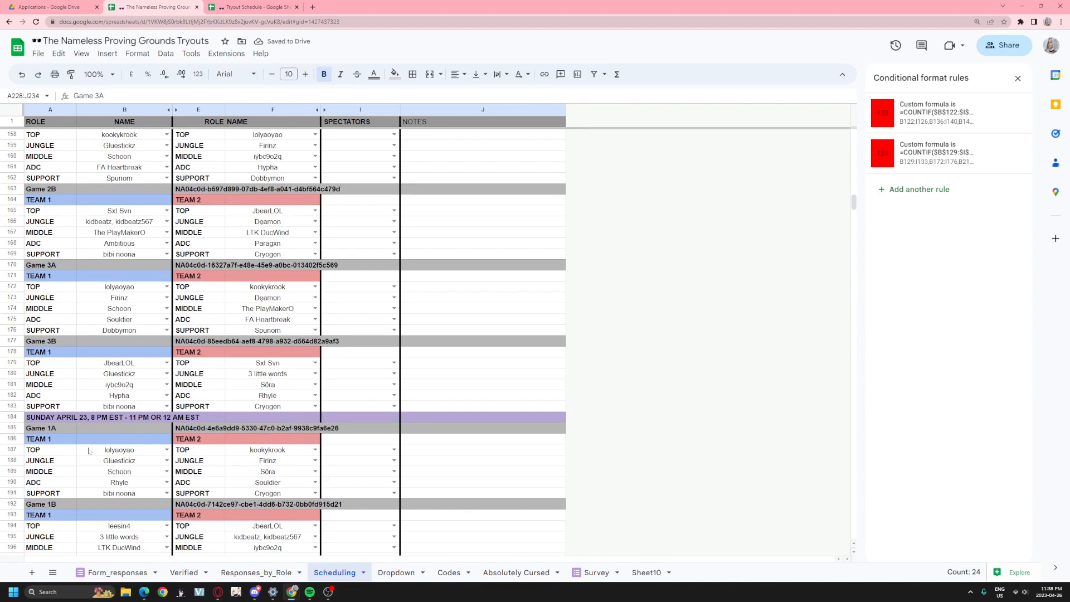
pyautogui.scroll(-10, 212, 422)
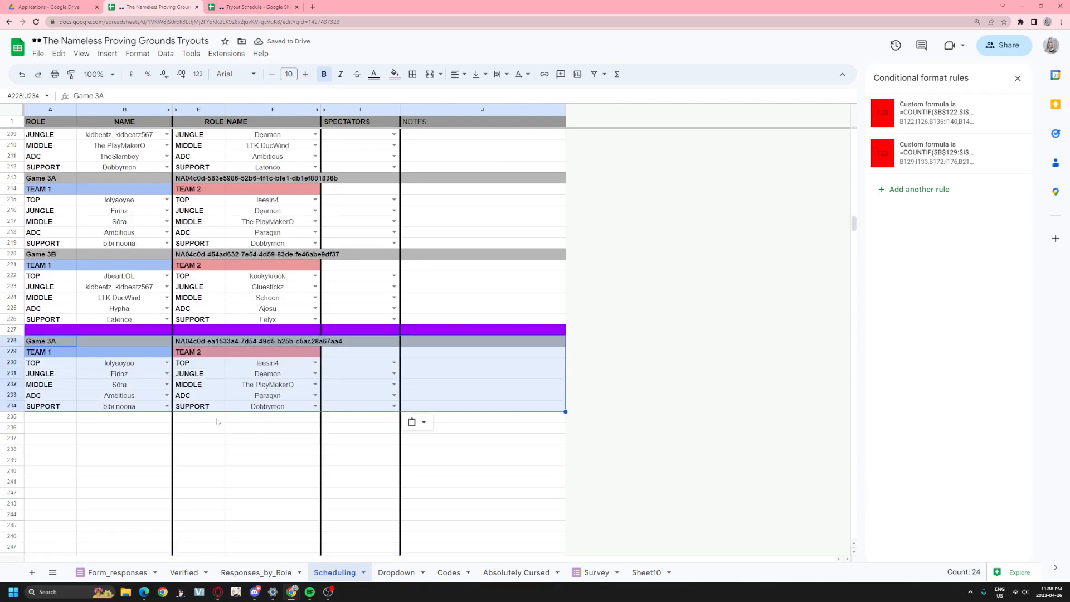
pyautogui.hotkey('ctrl', 'z')
pyautogui.hotkey('ctrl', 'z')
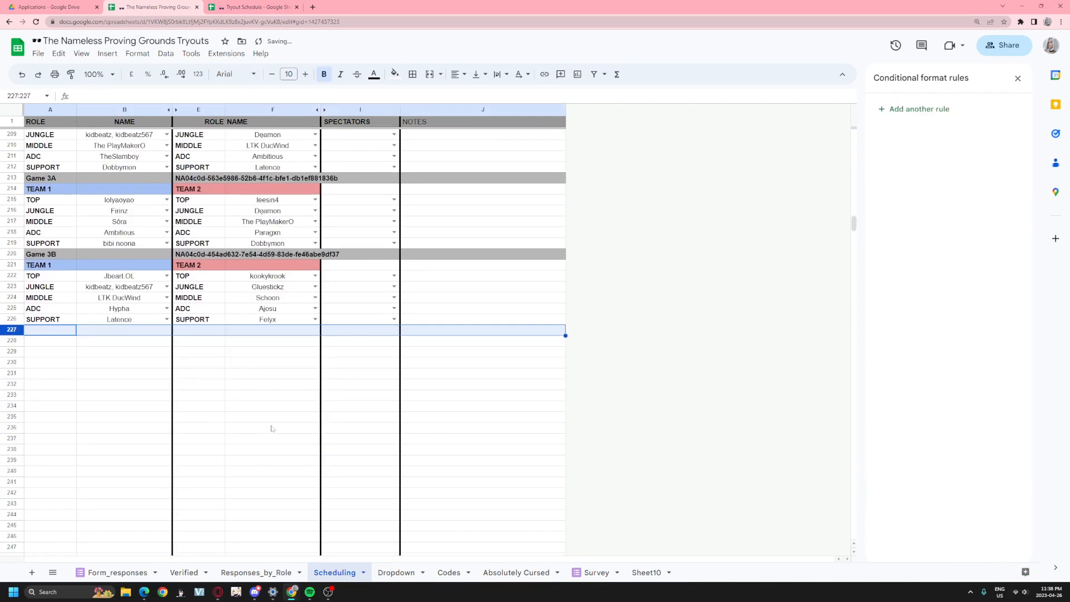
pyautogui.scroll(6, 272, 426)
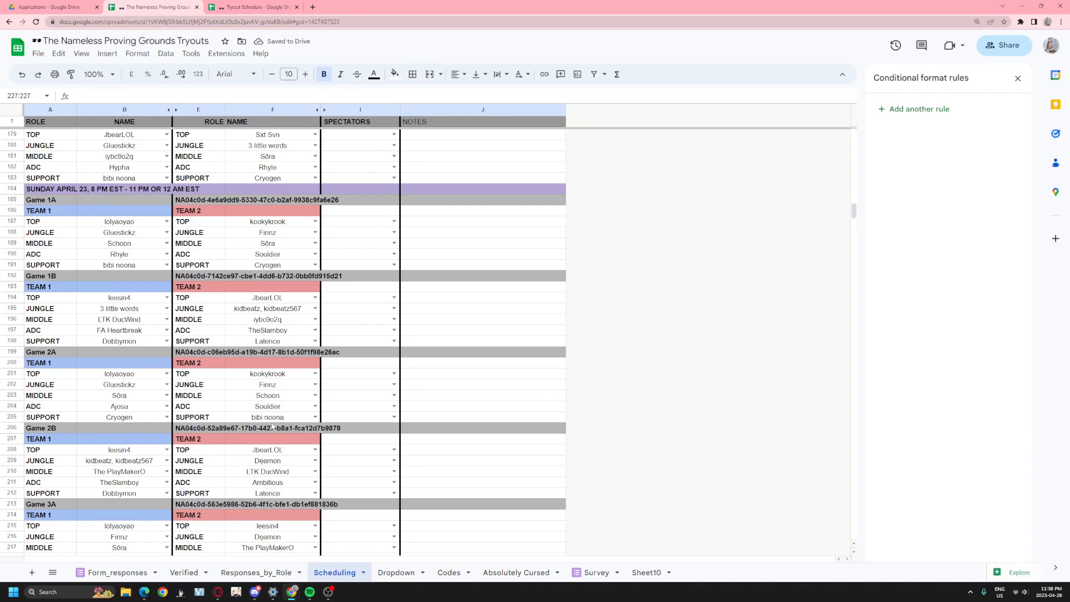
pyautogui.scroll(-4, 222, 409)
pyautogui.scroll(-1, 222, 408)
pyautogui.click(126, 332)
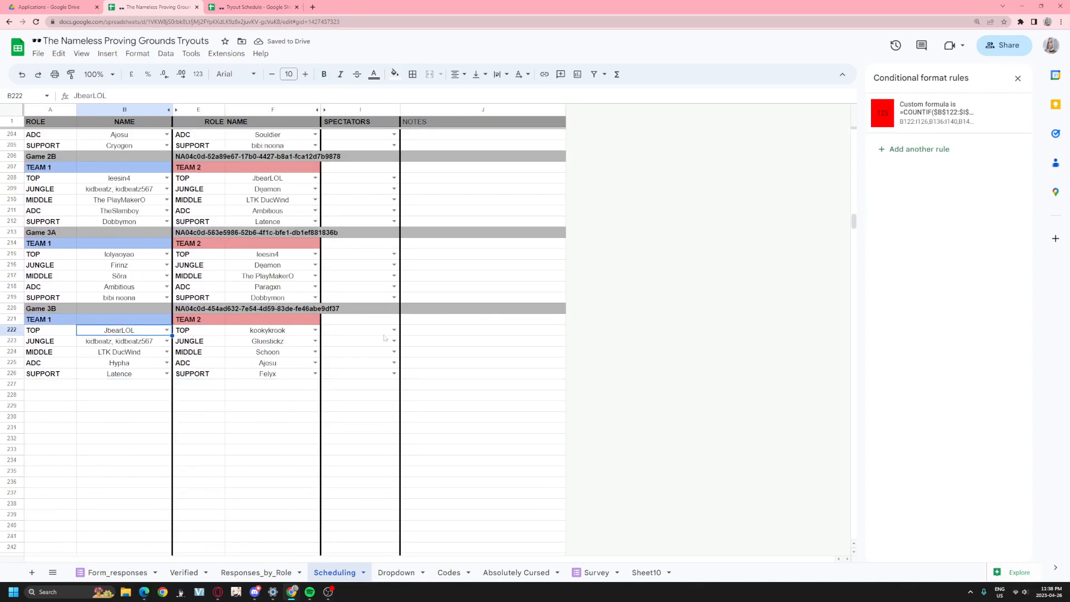
pyautogui.click(166, 54)
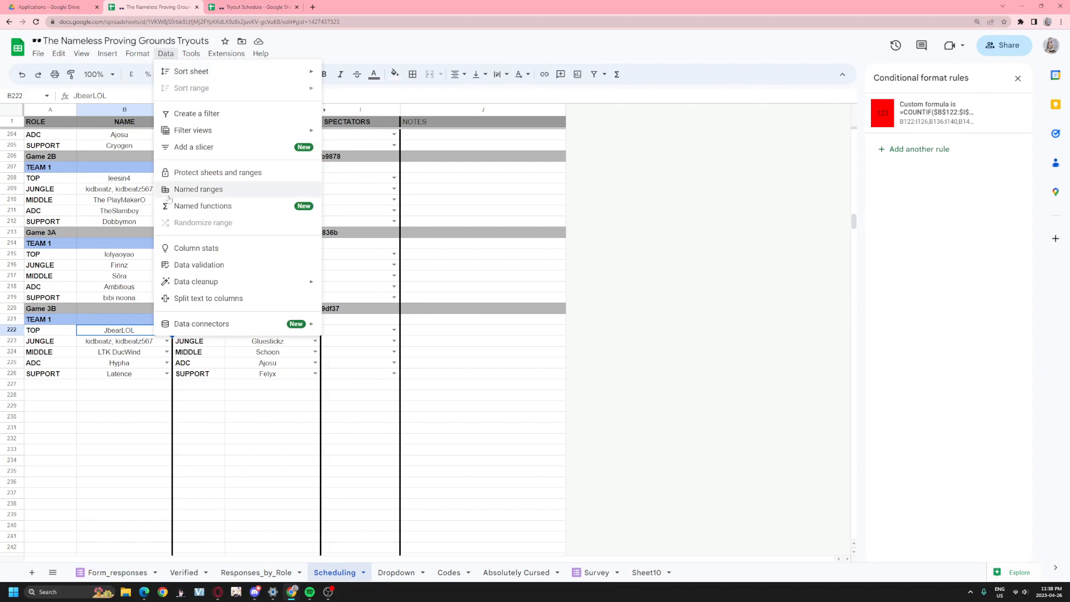
pyautogui.click(223, 265)
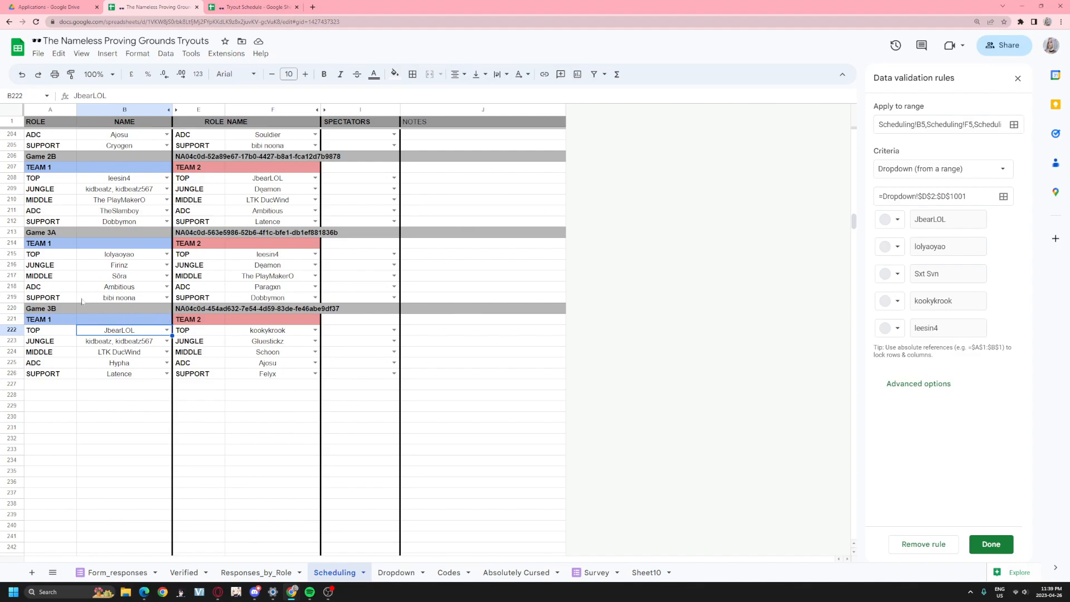
pyautogui.moveTo(60, 334); pyautogui.dragTo(120, 332)
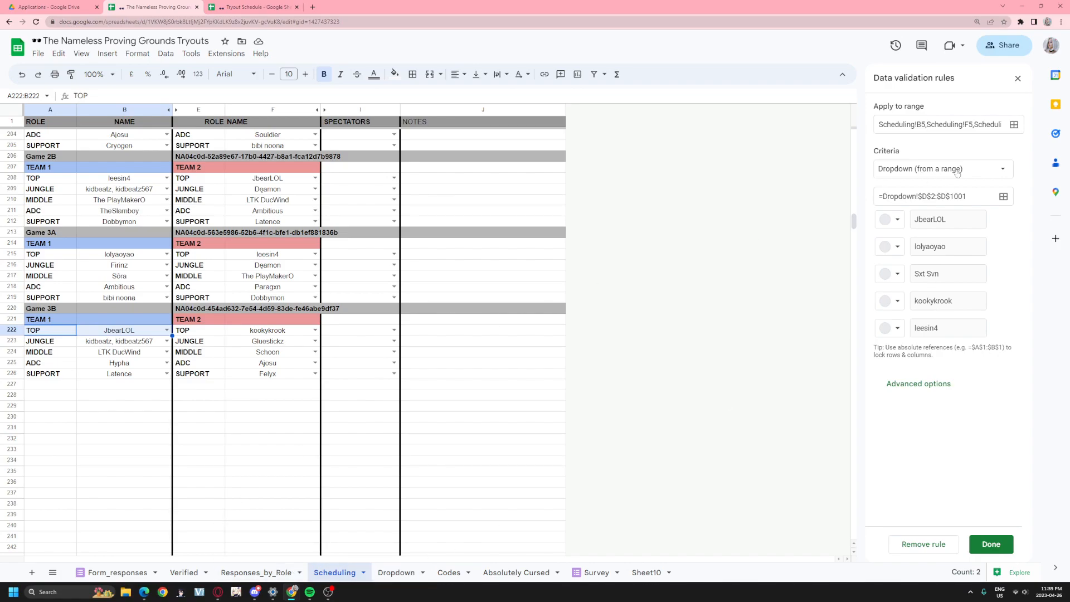
pyautogui.click(1017, 78)
# - Select row 50's jungle players and open the COUNTIF duplicate rule to read its formula
pyautogui.scroll(15, 677, 337)
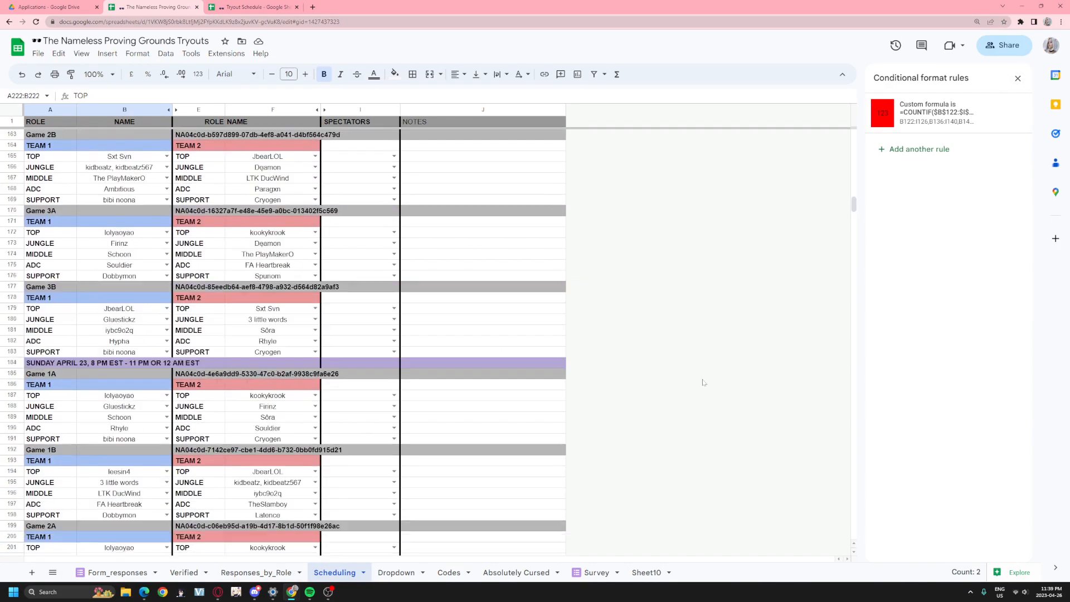
pyautogui.scroll(11, 677, 337)
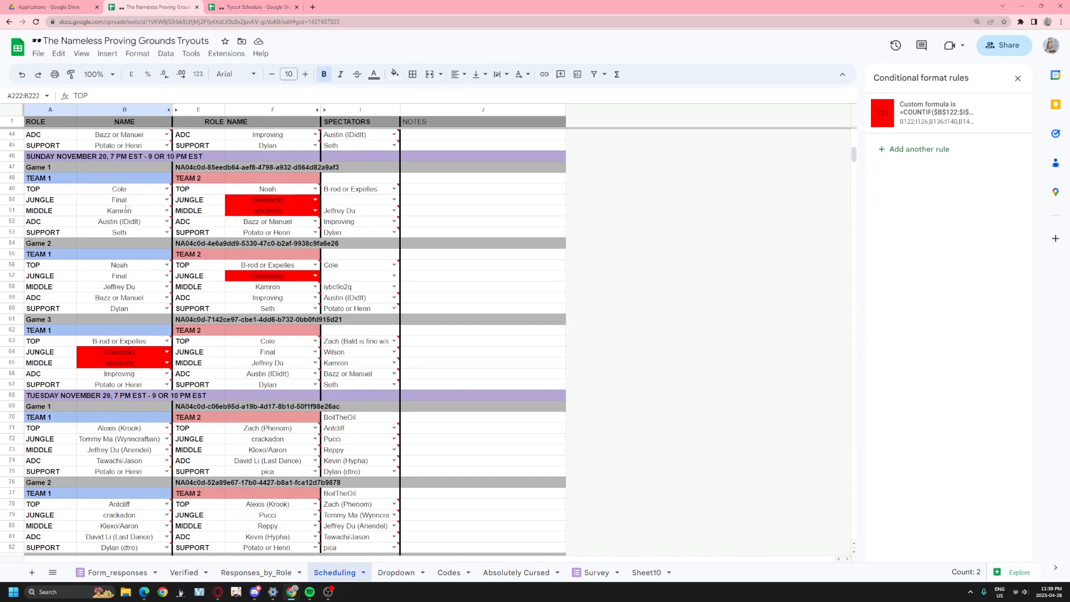
pyautogui.moveTo(110, 201); pyautogui.dragTo(281, 202)
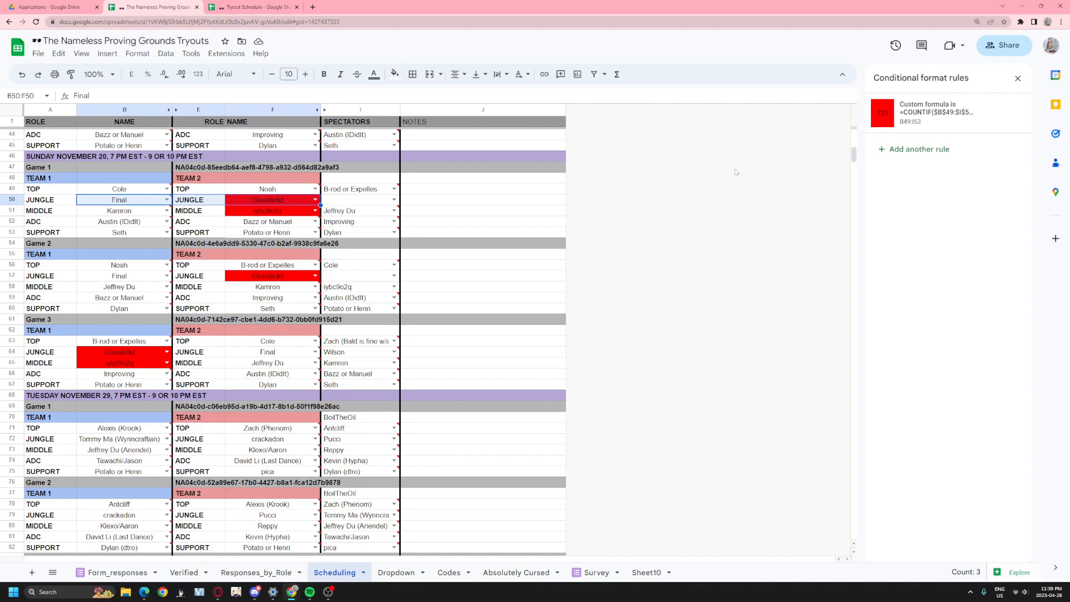
pyautogui.click(908, 117)
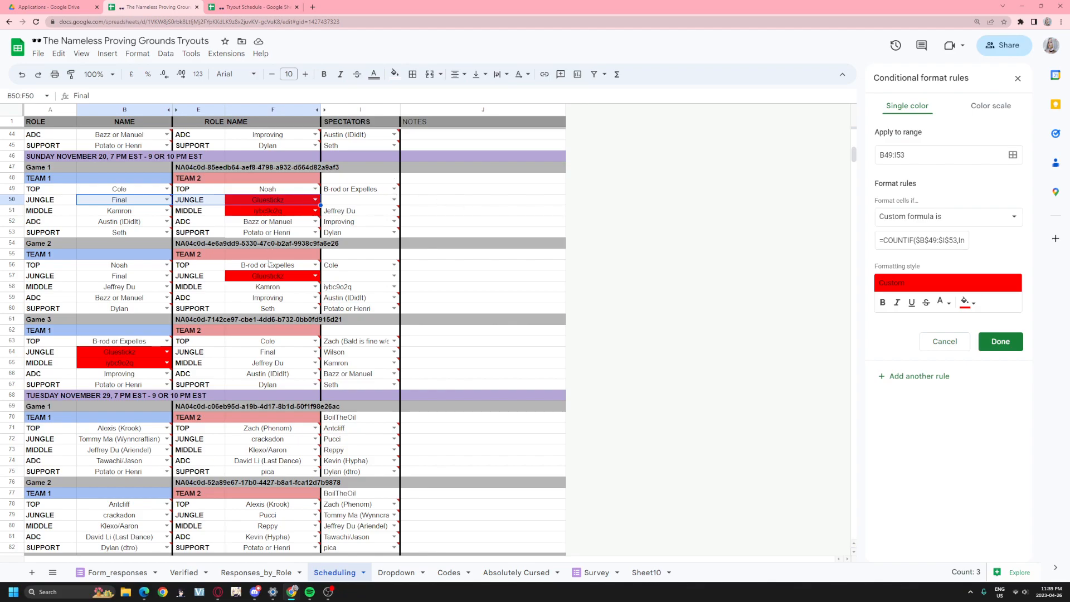
pyautogui.moveTo(908, 241)
pyautogui.mouseDown()
pyautogui.moveTo(973, 243)
pyautogui.moveTo(922, 241)
pyautogui.mouseUp()
pyautogui.click(943, 240)
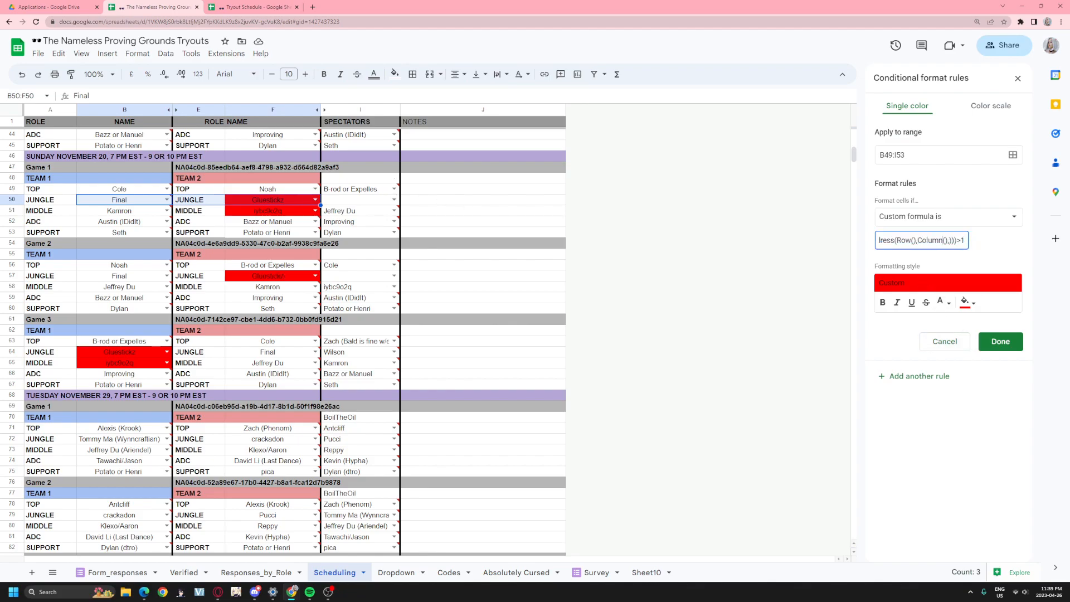
pyautogui.click(727, 396)
# - Inspect the rule's row references and applied range, closing the range picker unchanged
pyautogui.scroll(-12, 609, 362)
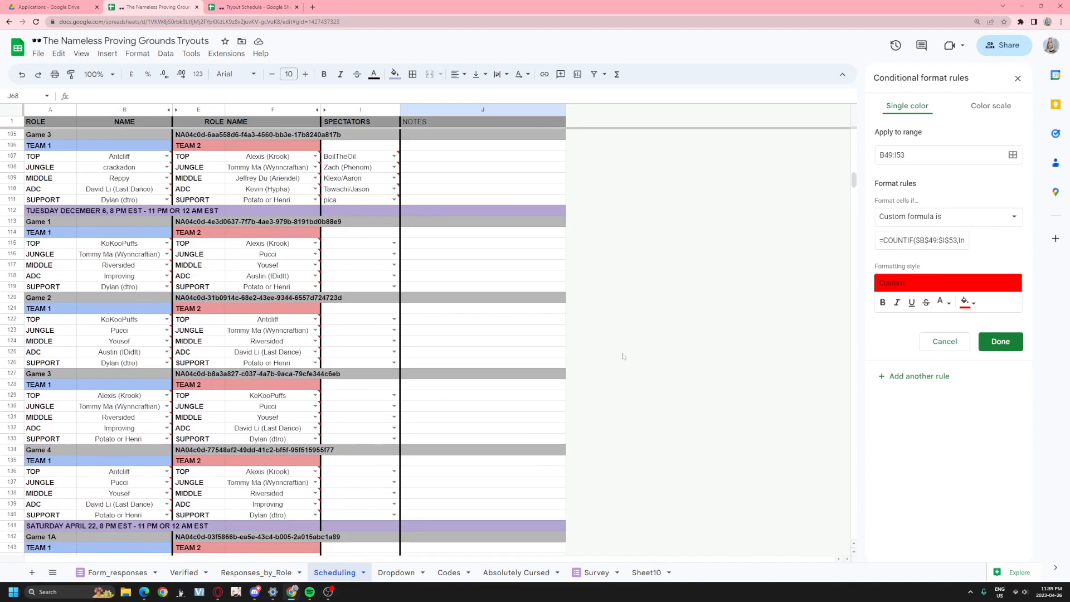
pyautogui.moveTo(853, 181); pyautogui.dragTo(856, 220)
pyautogui.click(795, 267)
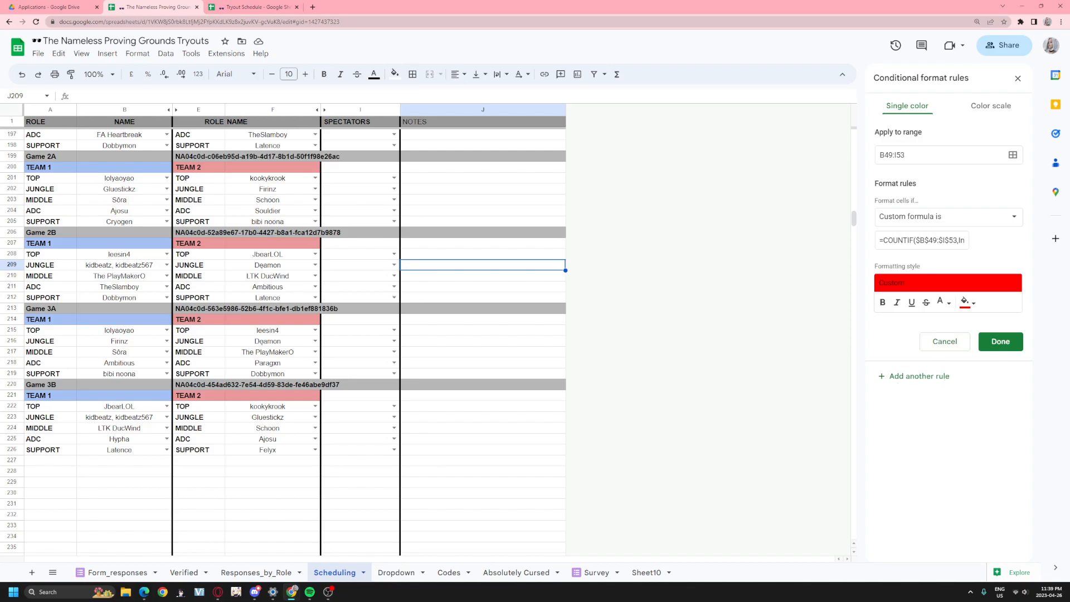
pyautogui.moveTo(928, 241); pyautogui.dragTo(957, 240)
pyautogui.click(903, 155)
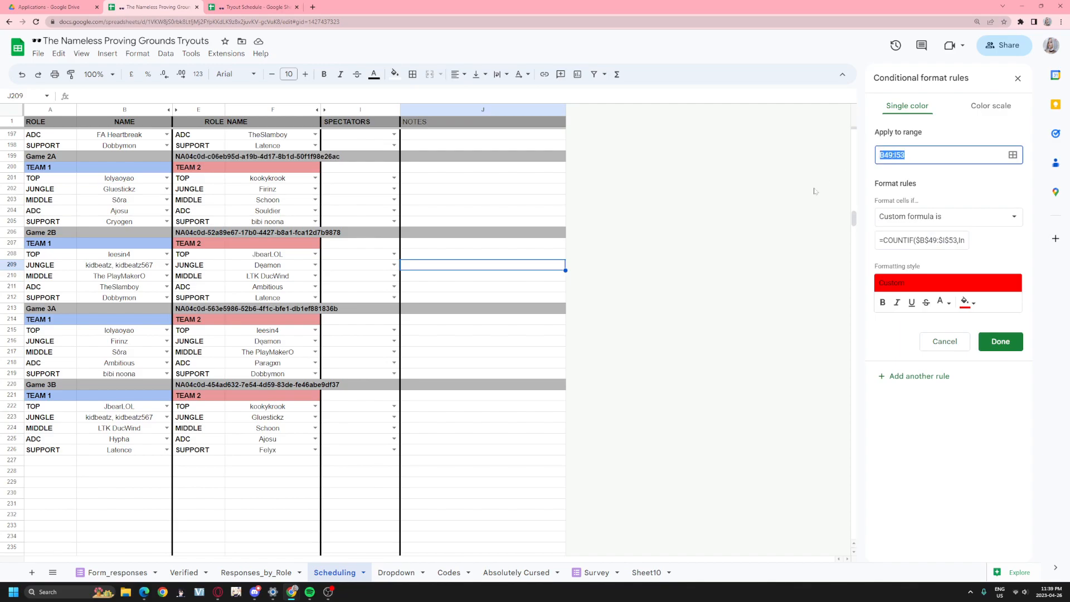
pyautogui.click(881, 155)
pyautogui.click(64, 258)
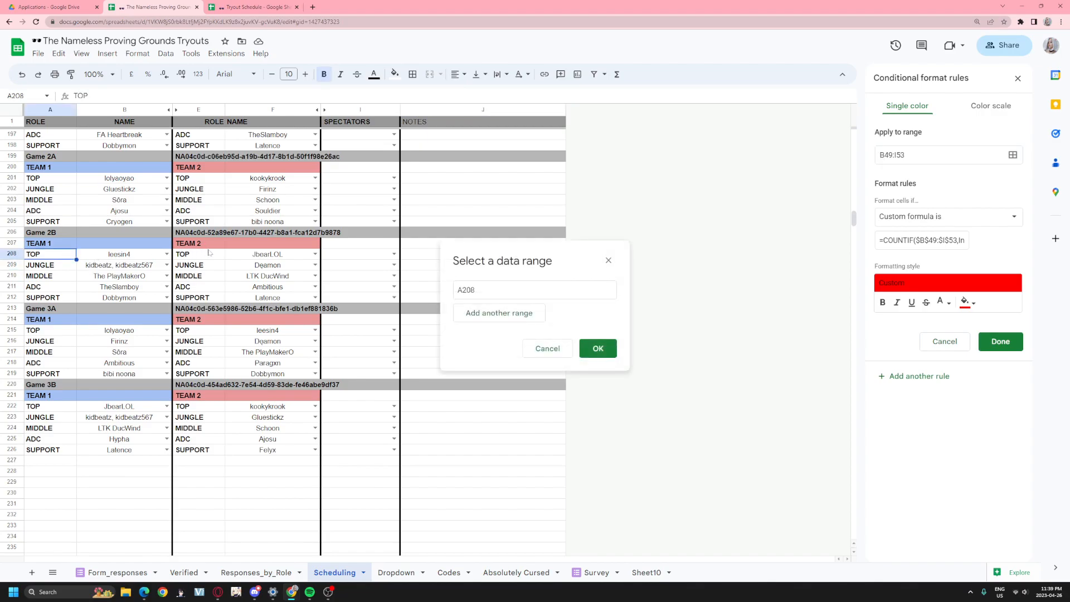
pyautogui.click(209, 255)
pyautogui.click(608, 261)
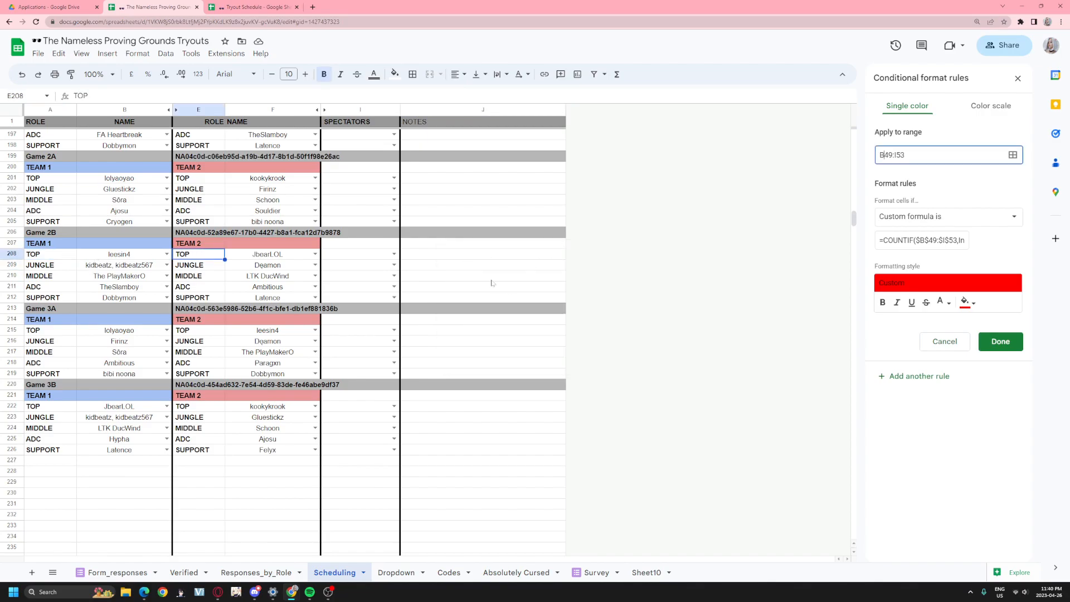
pyautogui.click(1017, 78)
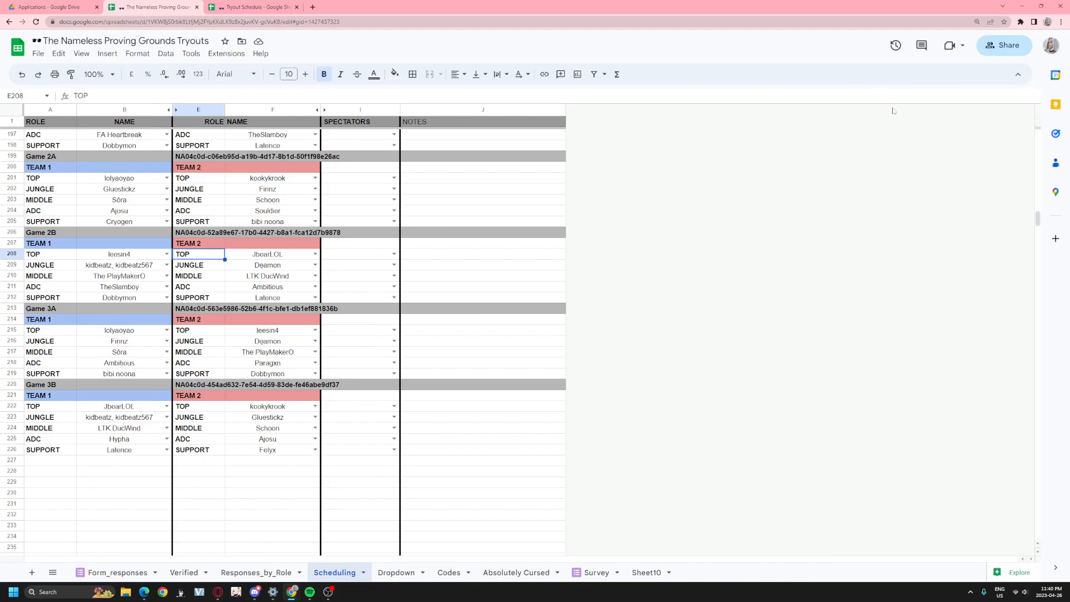
pyautogui.scroll(2, 334, 376)
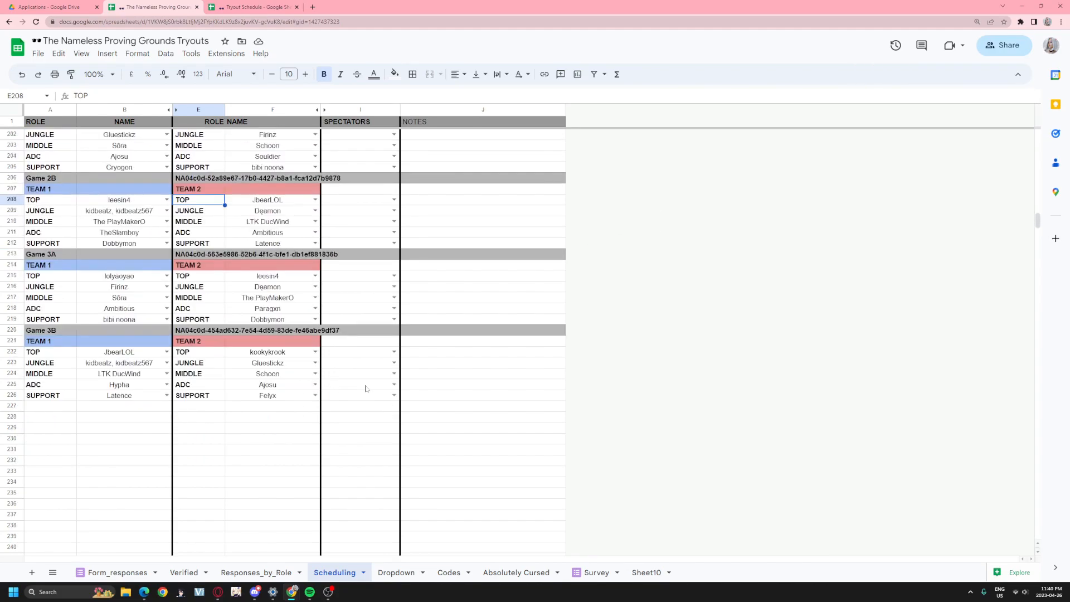
pyautogui.scroll(4, 377, 382)
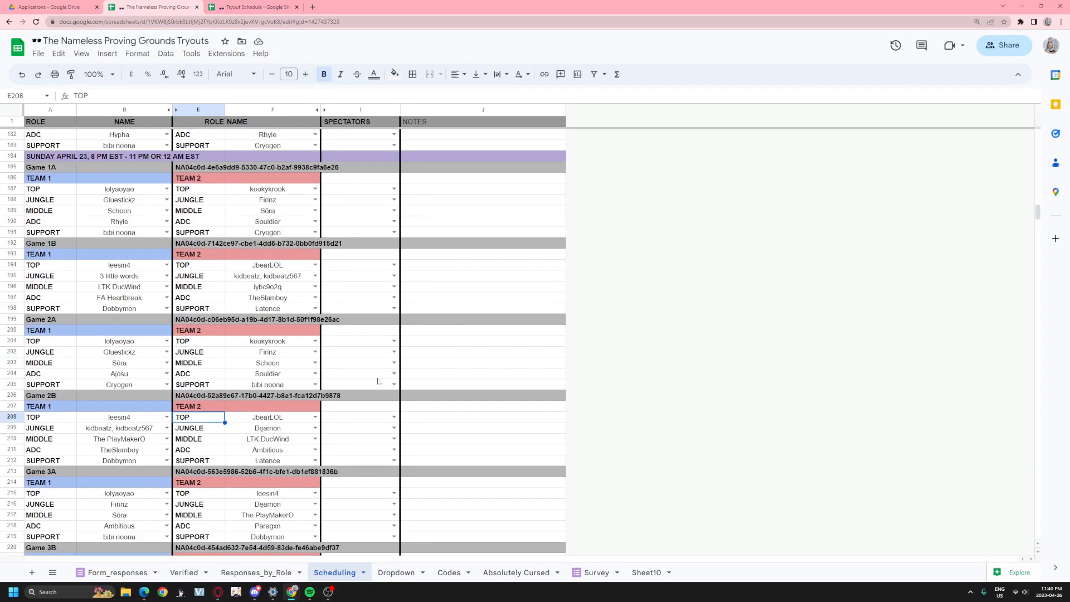
pyautogui.scroll(-2, 377, 382)
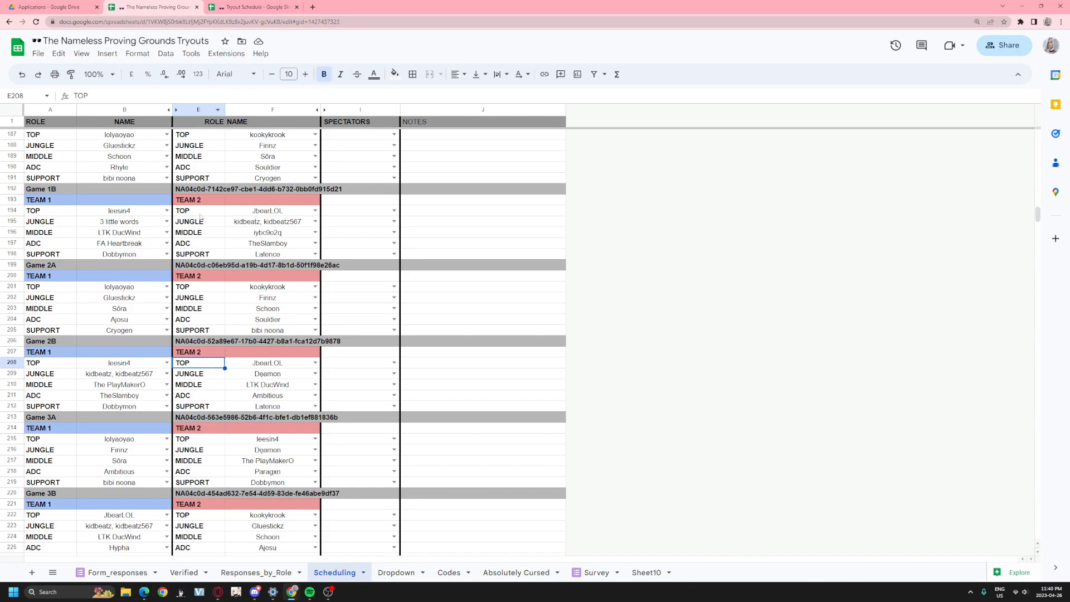
pyautogui.scroll(10, 217, 195)
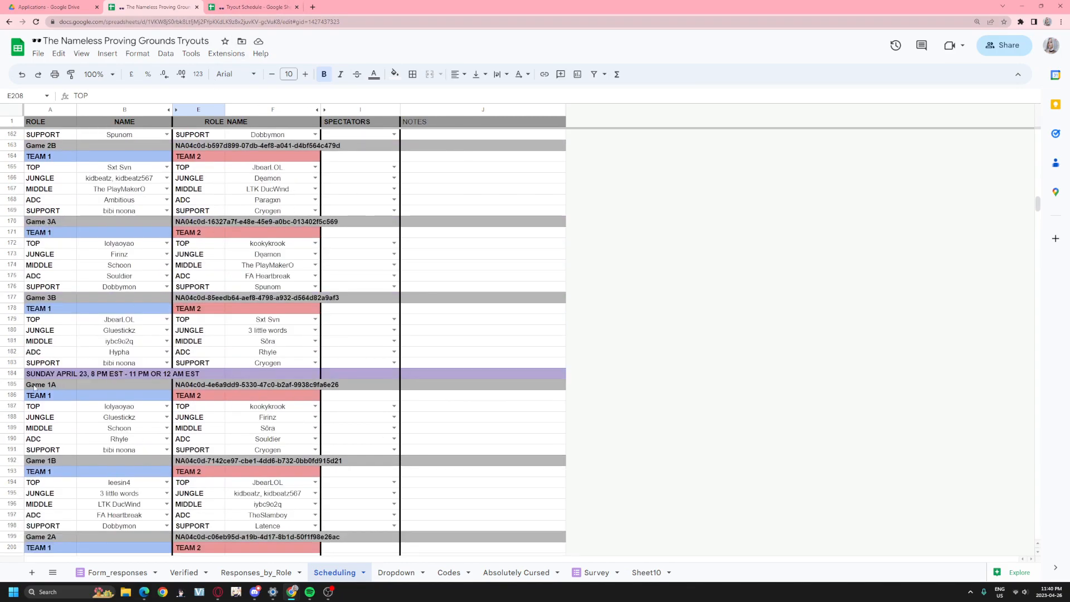
pyautogui.scroll(12, 41, 378)
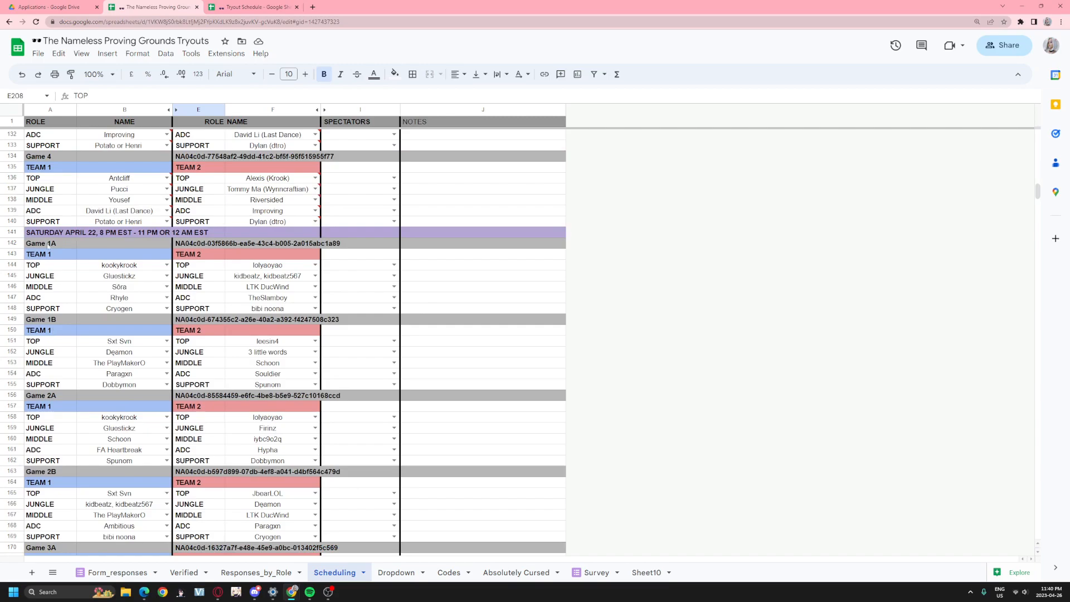
pyautogui.click(45, 226)
pyautogui.scroll(-20, 49, 254)
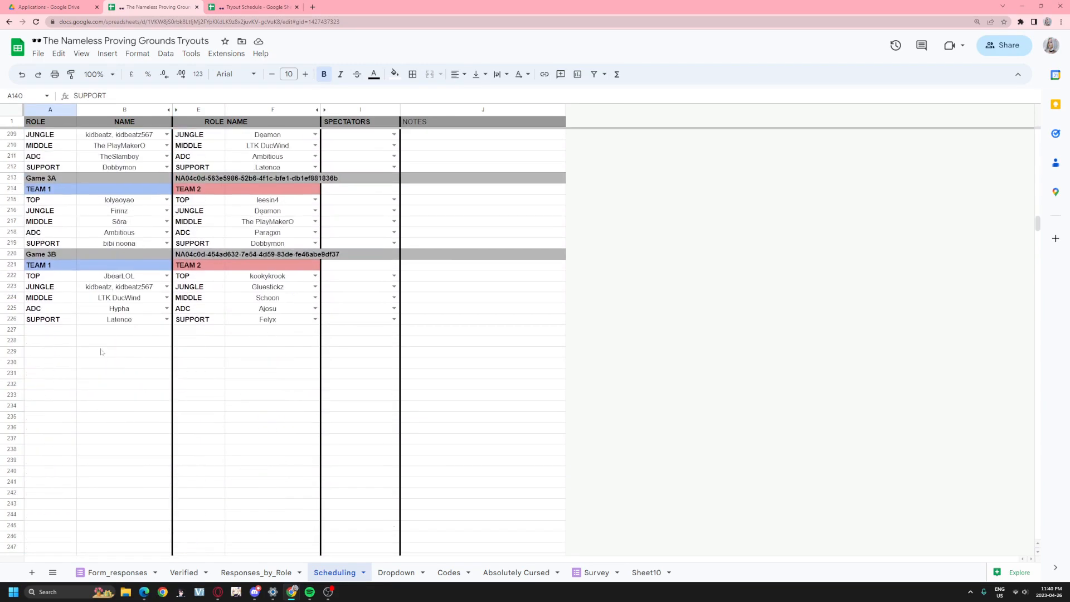
pyautogui.click(54, 331)
pyautogui.click(16, 332)
pyautogui.click(56, 341)
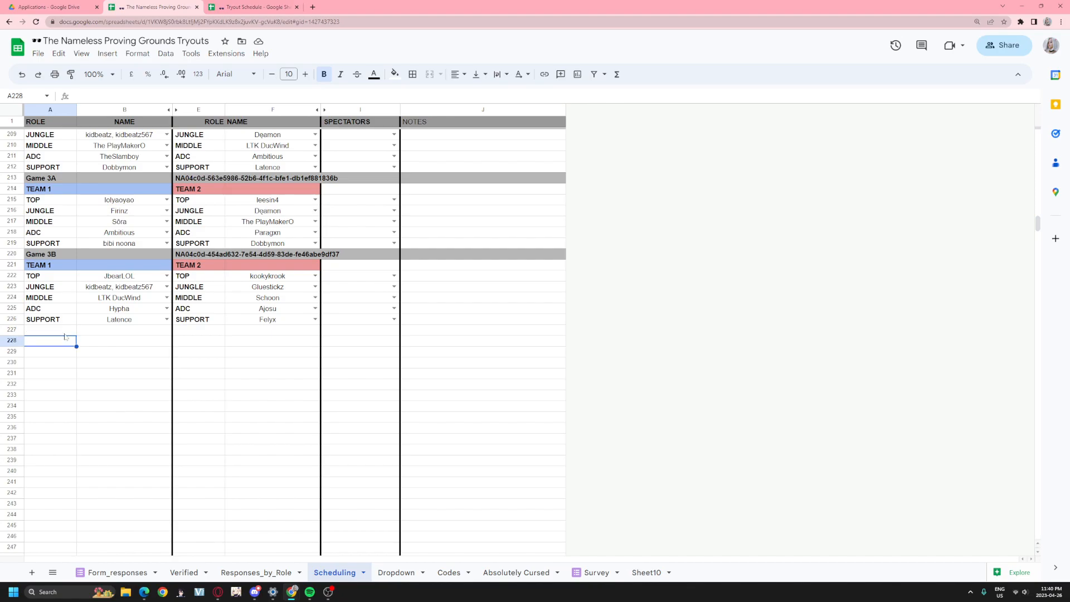
pyautogui.click(61, 333)
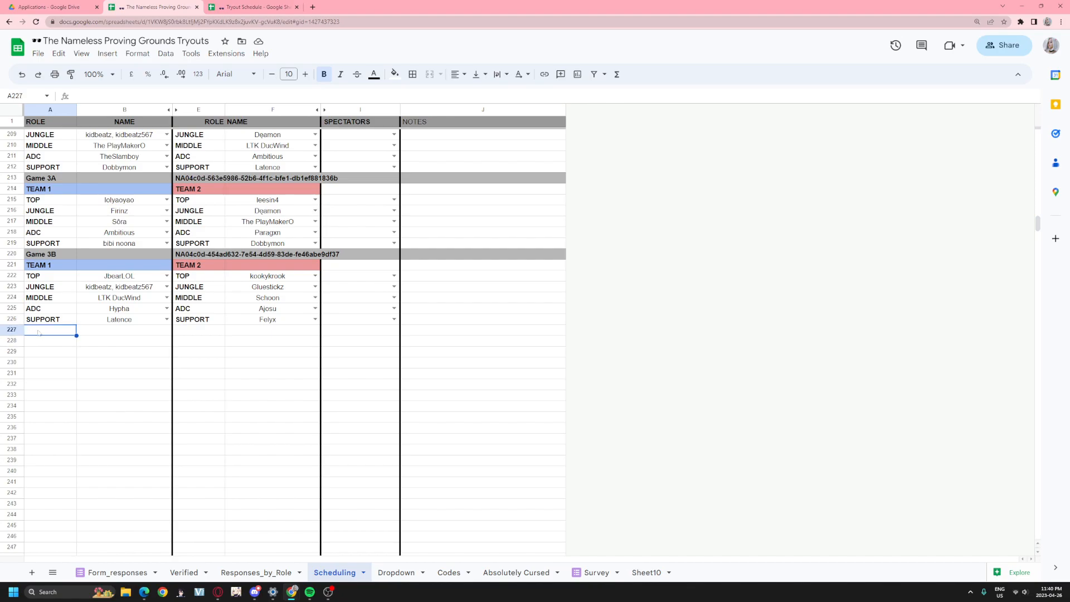
pyautogui.scroll(20, 312, 201)
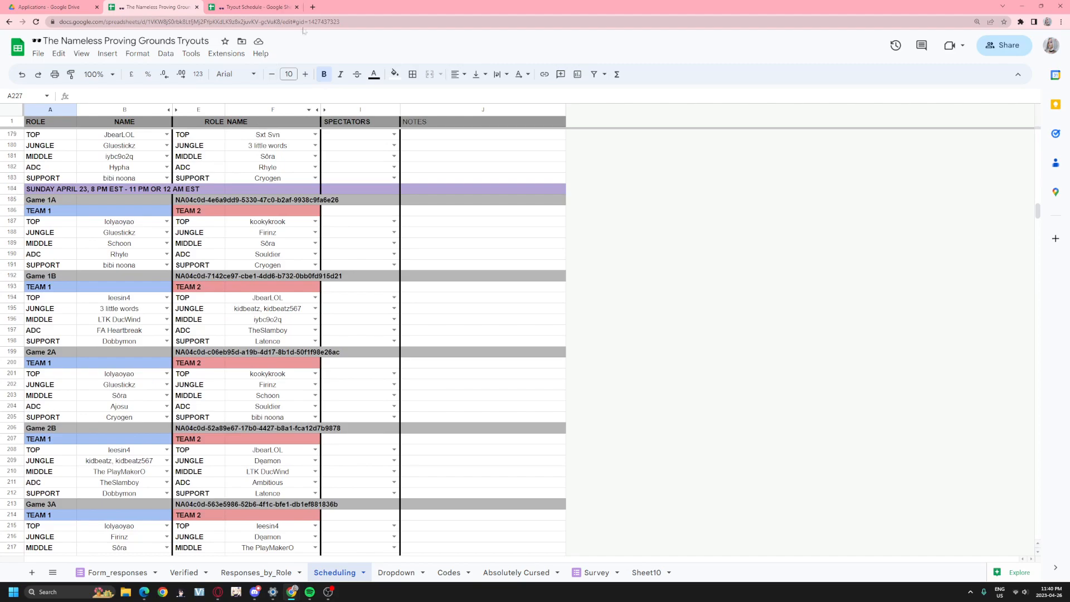
pyautogui.click(252, 7)
# - Commit the A2 import formula and check the April 23 date row at A184
pyautogui.press('Return')
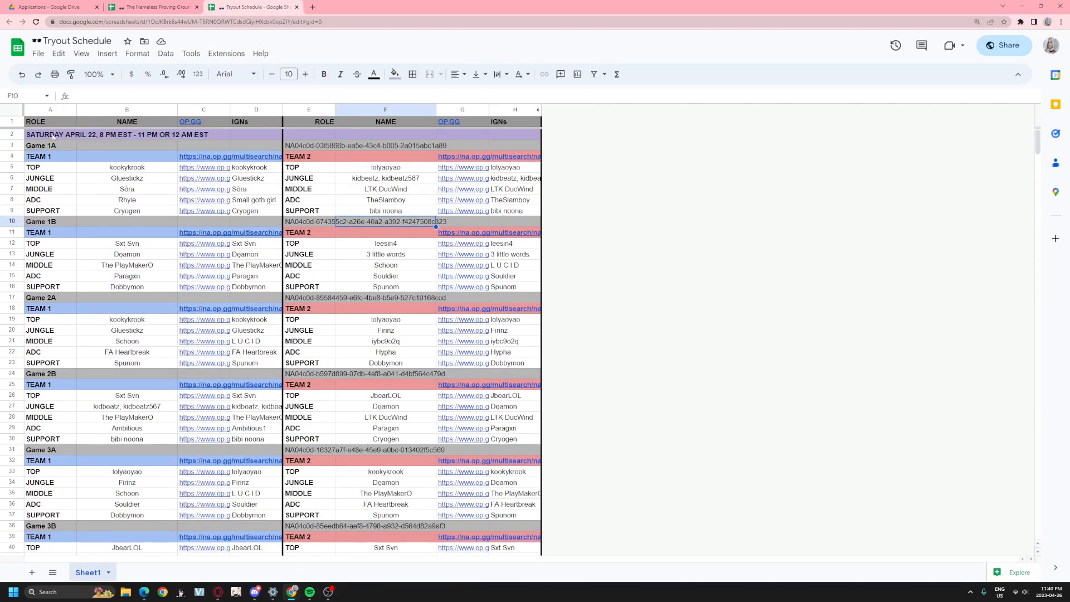
pyautogui.click(166, 8)
pyautogui.click(31, 192)
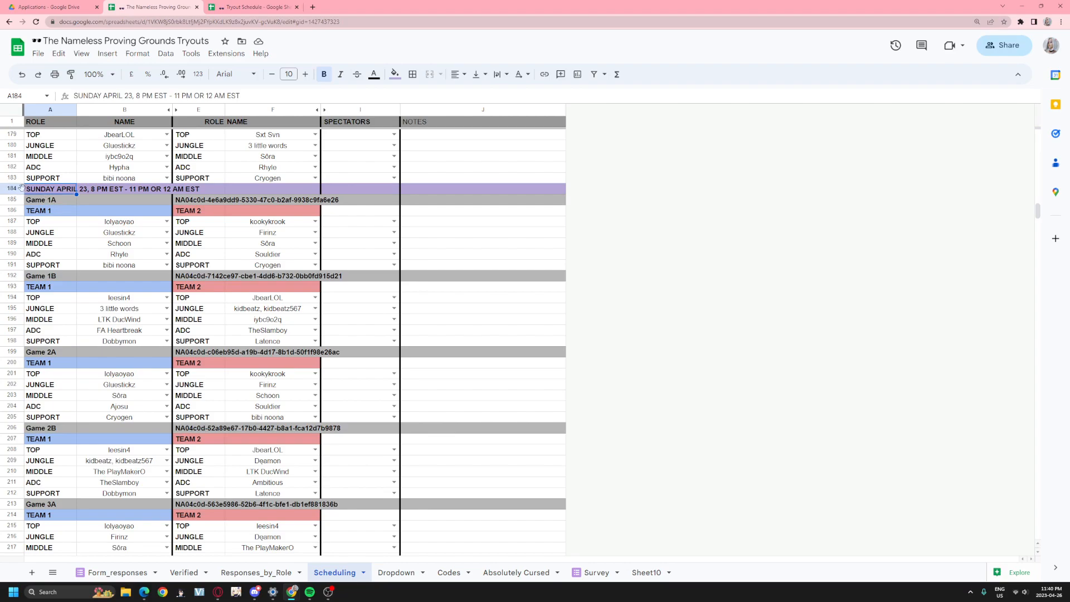
# - Change the Tryout Schedule's A2 import range to Scheduling!A141:h and confirm it
pyautogui.click(256, 7)
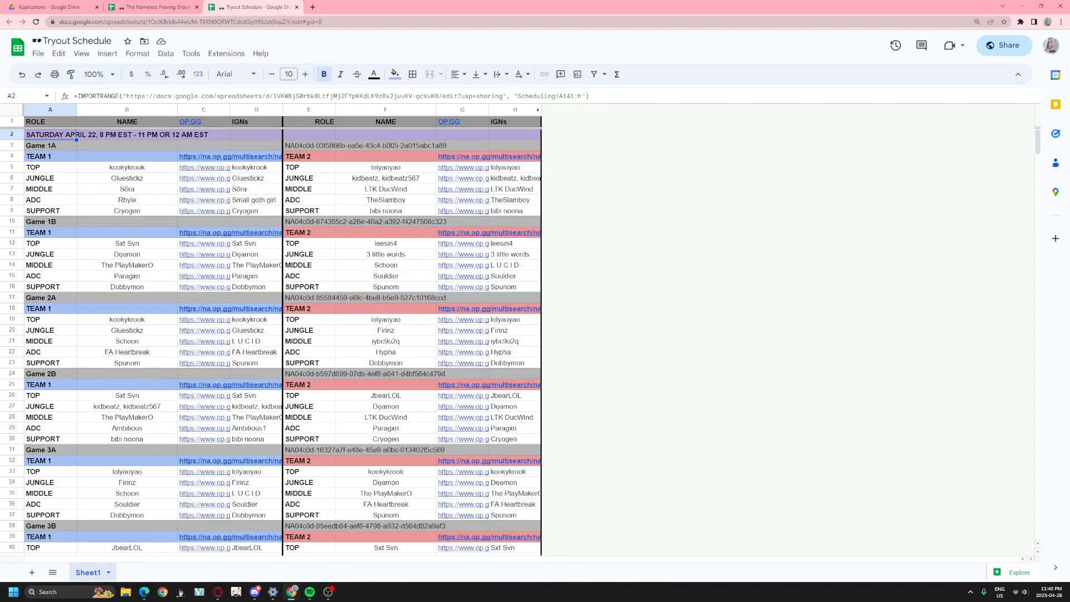
pyautogui.doubleClick(567, 96)
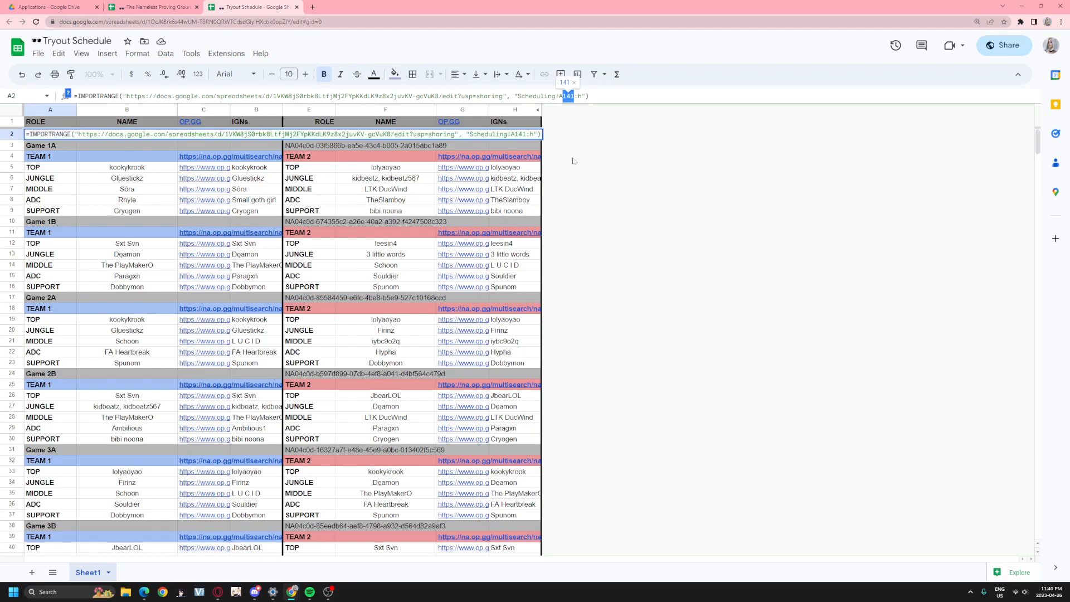
pyautogui.click(581, 95)
pyautogui.click(645, 283)
pyautogui.scroll(-2, 294, 319)
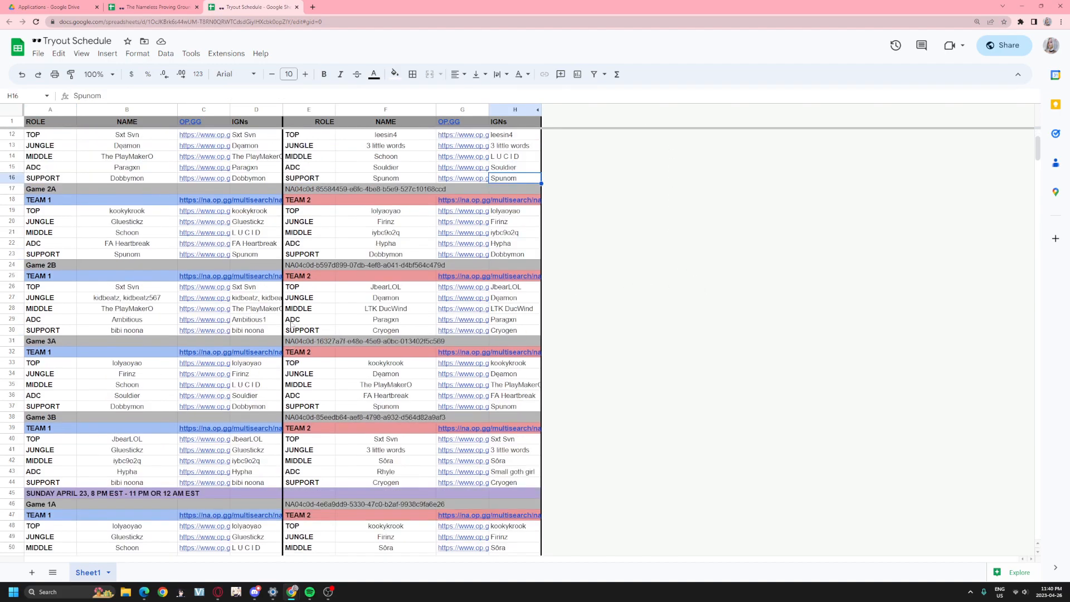
pyautogui.scroll(2, 292, 322)
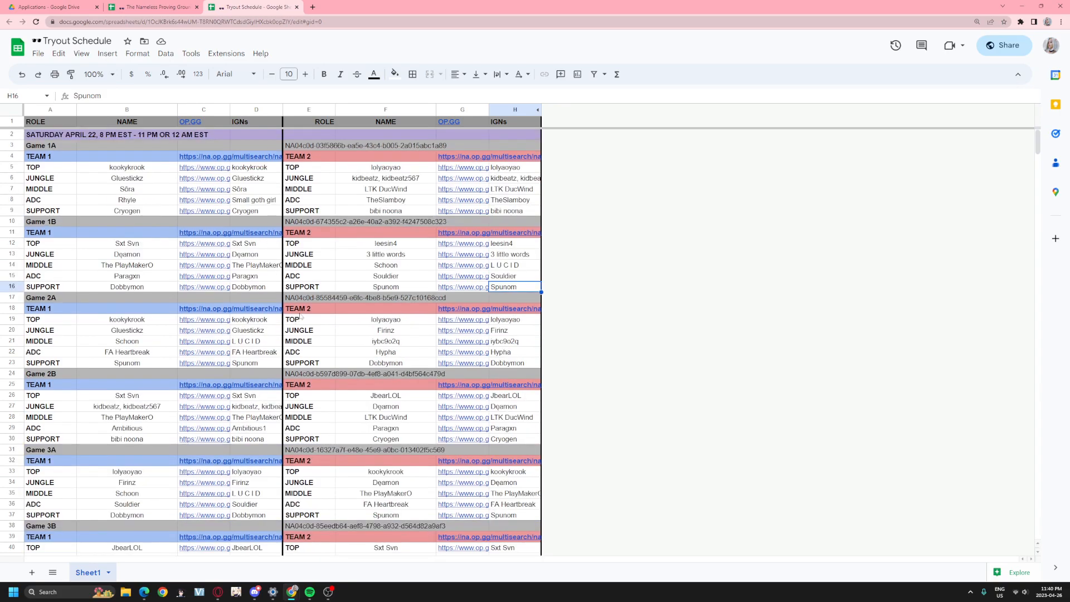